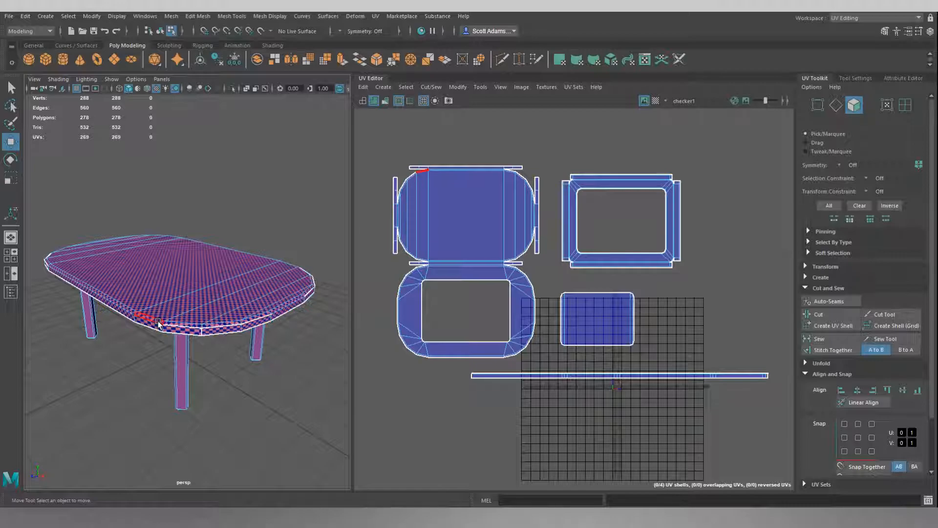
Examine the checker pattern on the table's top, rim, apron and underside, and compare it with the UV shells.
double_click(267, 304)
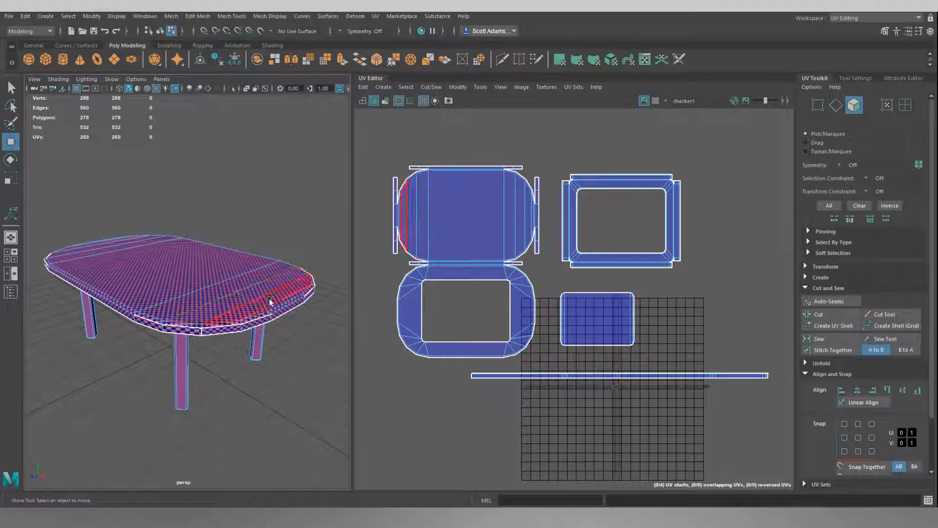
left_click_drag(130, 351, 192, 336, "alt")
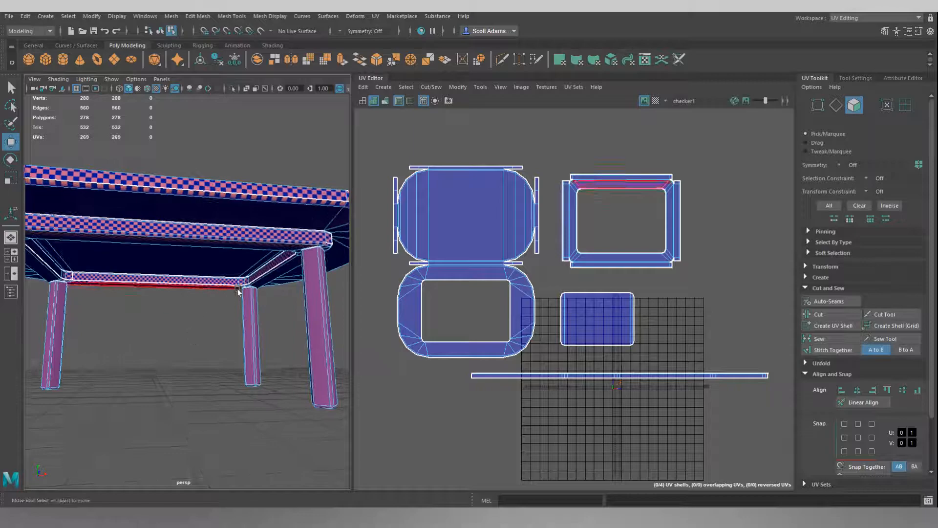
left_click_drag(273, 325, 274, 264, "alt")
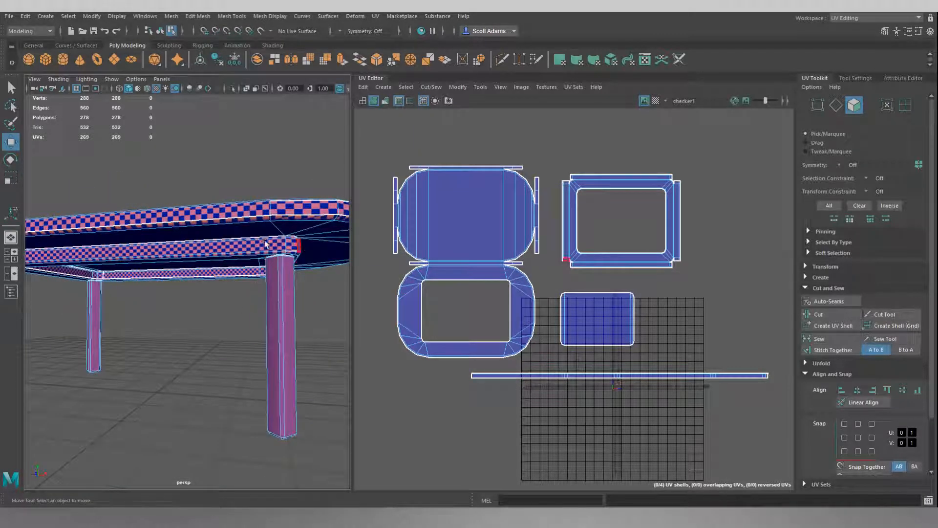
left_click_drag(215, 310, 273, 238, "alt")
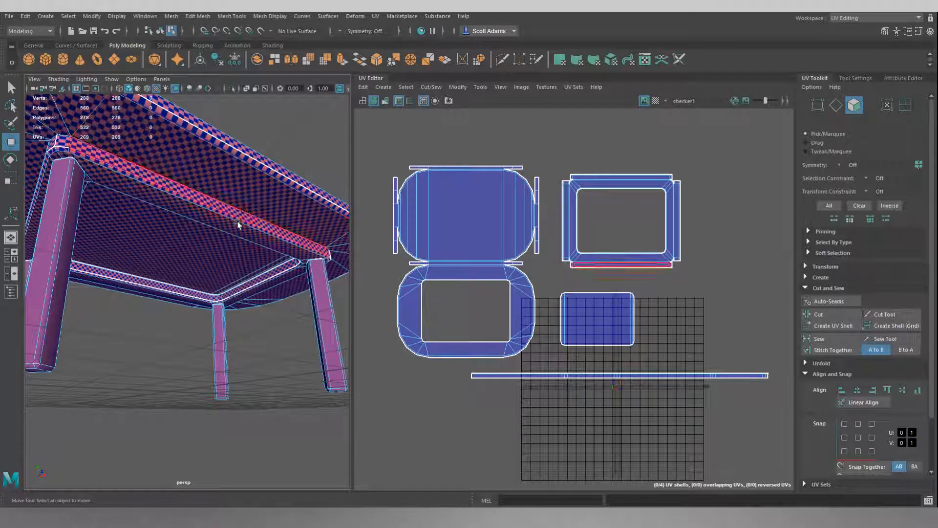
left_click_drag(168, 167, 215, 264, "alt")
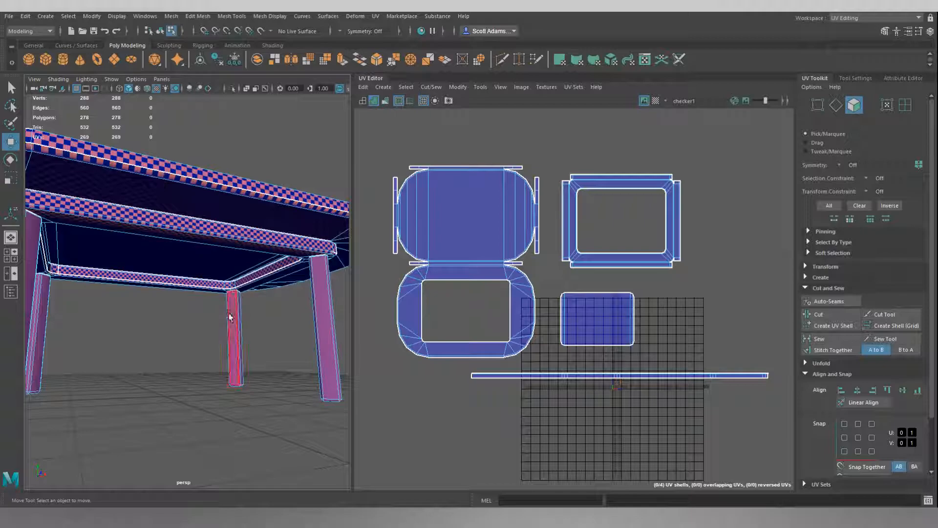
left_click_drag(242, 318, 203, 350, "alt")
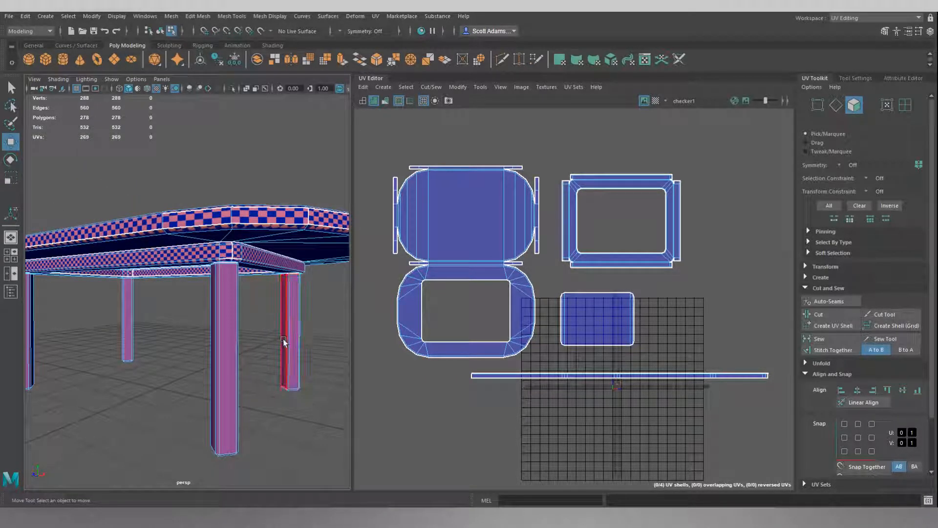
left_click_drag(260, 337, 247, 329, "alt")
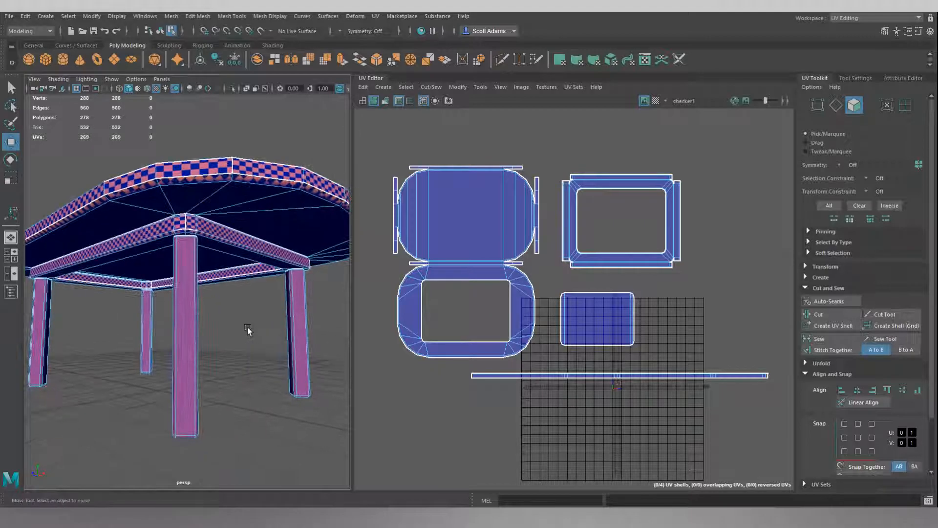
left_click_drag(195, 361, 288, 338, "alt")
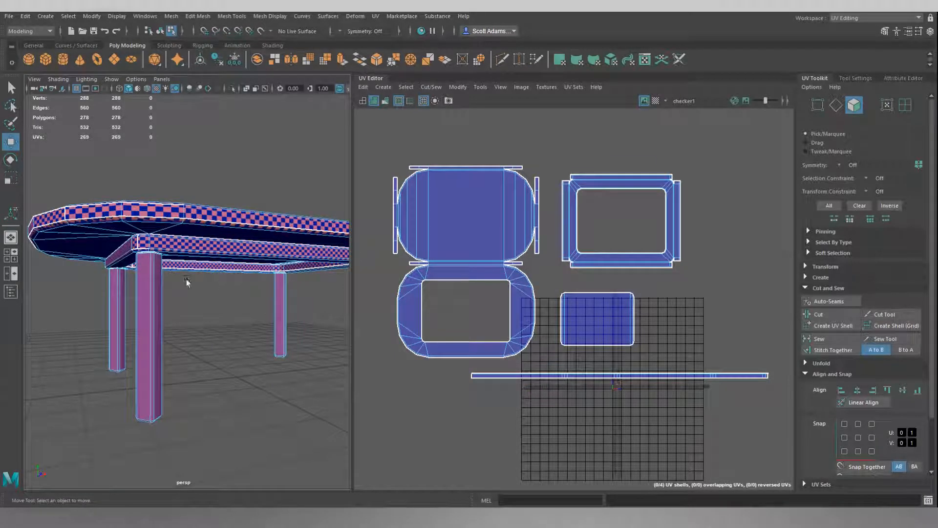
left_click_drag(213, 251, 250, 205, "alt")
left_click_drag(216, 274, 239, 215, "alt")
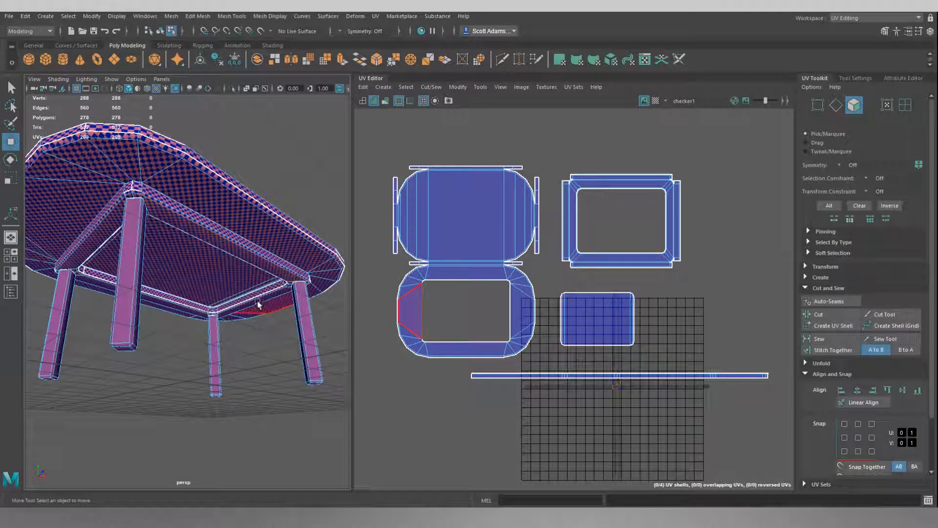
left_click_drag(185, 269, 117, 258, "alt")
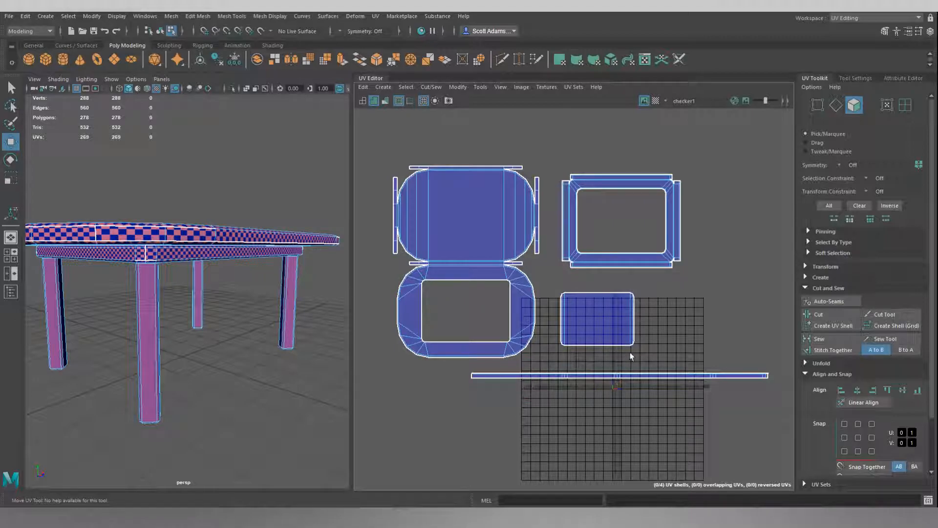
middle_click_drag(631, 357, 590, 307, "alt")
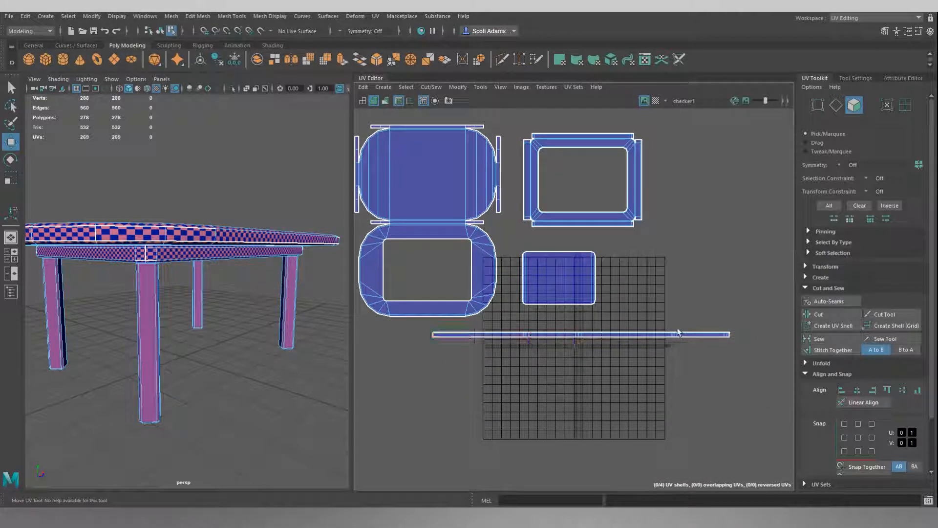
left_click_drag(299, 262, 290, 228, "alt")
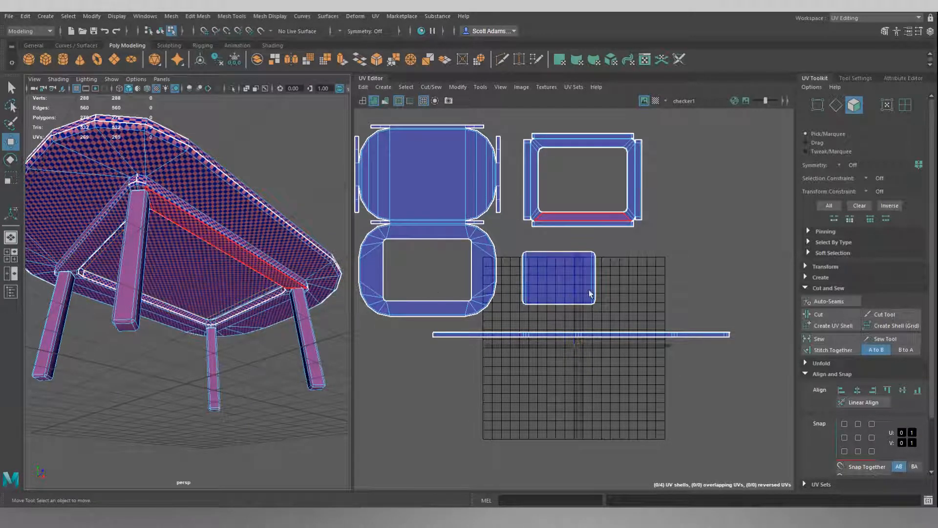
Stitch the long strip shell onto the lower long edge of the small rectangular panel shell.
middle_click_drag(600, 287, 552, 278, "alt")
scroll(540, 312, "up", 1)
scroll(540, 312, "up", 4)
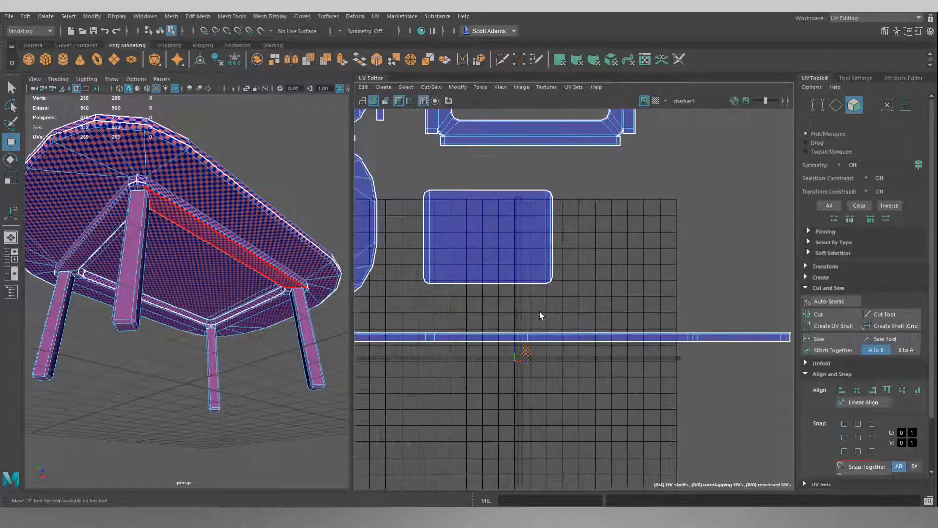
middle_click_drag(612, 306, 570, 278, "alt")
right_click_drag(573, 258, 572, 231)
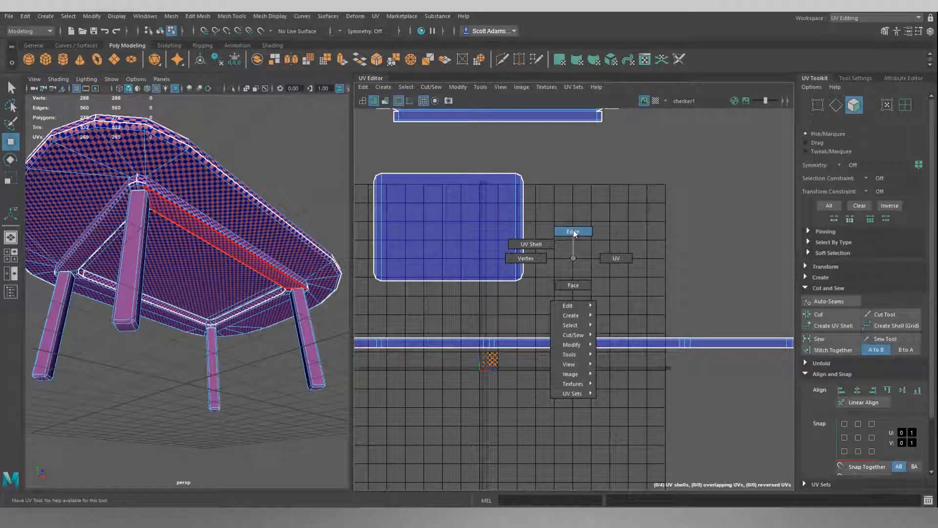
right_click_drag(573, 230, 573, 230)
left_click(426, 280)
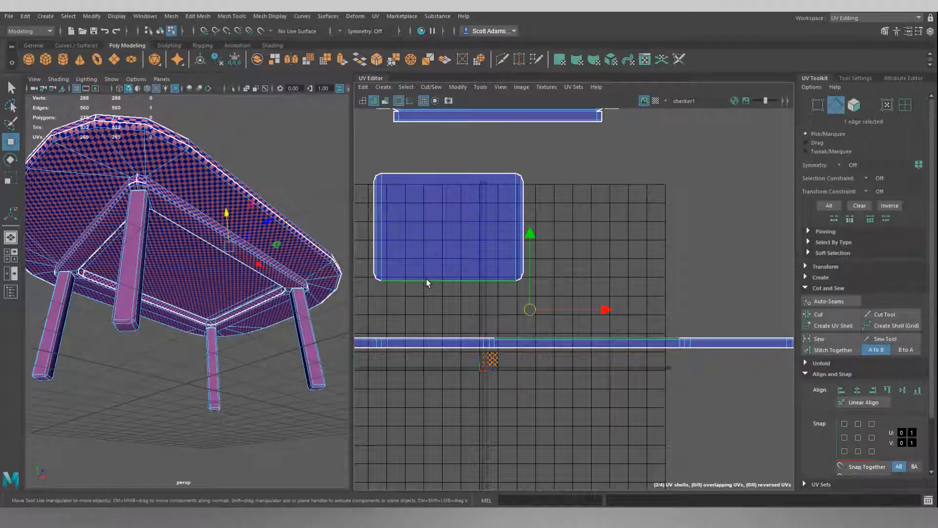
left_click(833, 350)
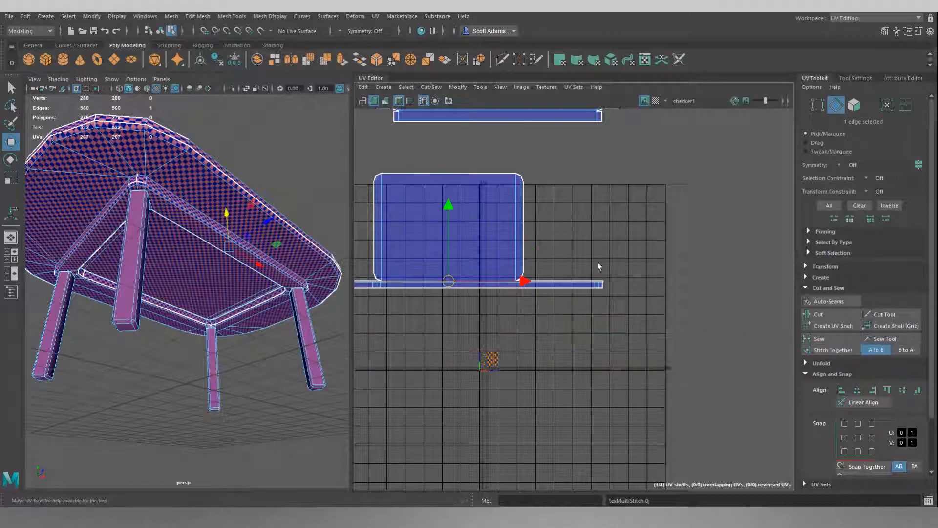
Cut the attached strip at the rectangular panel shell's lower-right corner to separate the part extending past it.
middle_click_drag(580, 243, 666, 279, "alt")
scroll(652, 283, "up", 3)
left_click(652, 283)
scroll(650, 284, "down", 3)
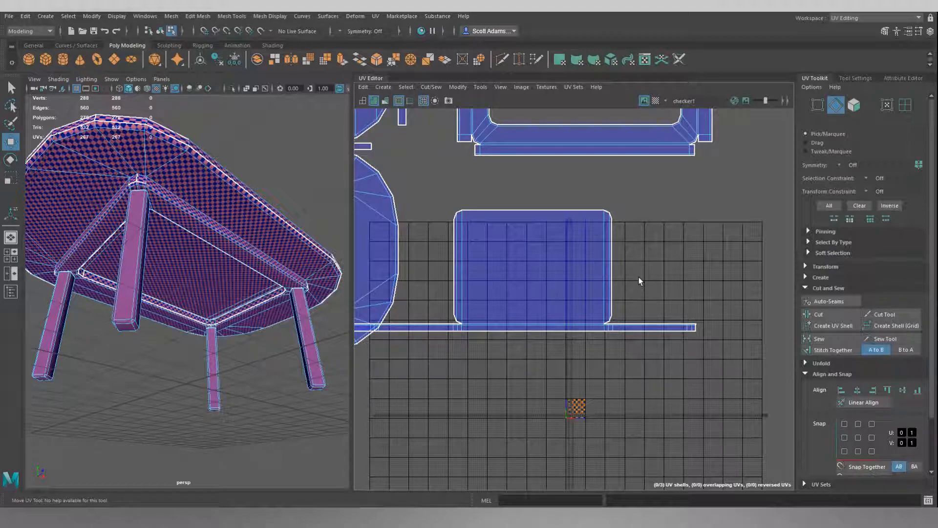
scroll(639, 279, "up", 4)
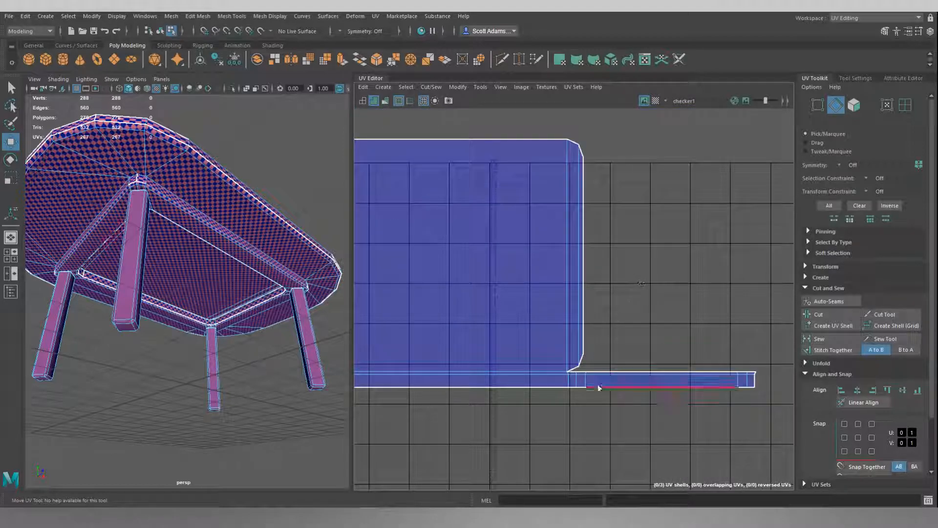
right_click_drag(663, 278, 662, 252)
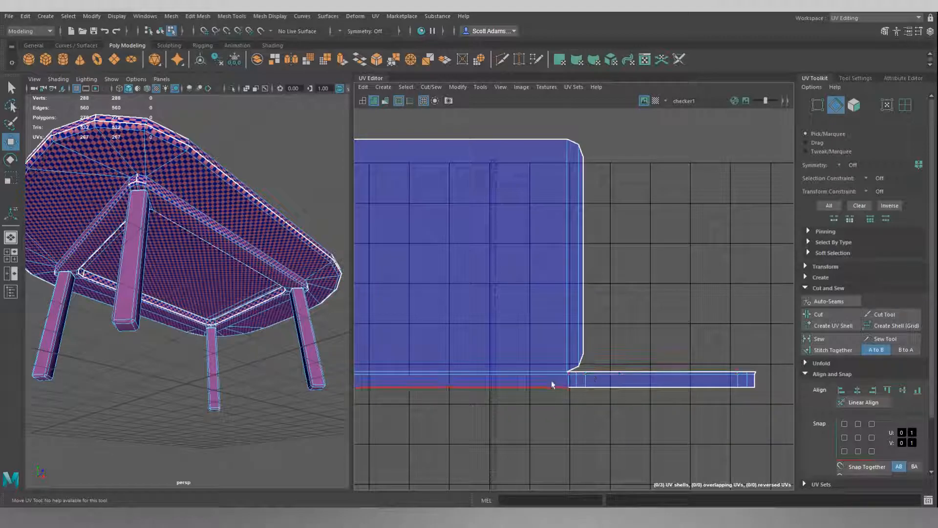
left_click(577, 383)
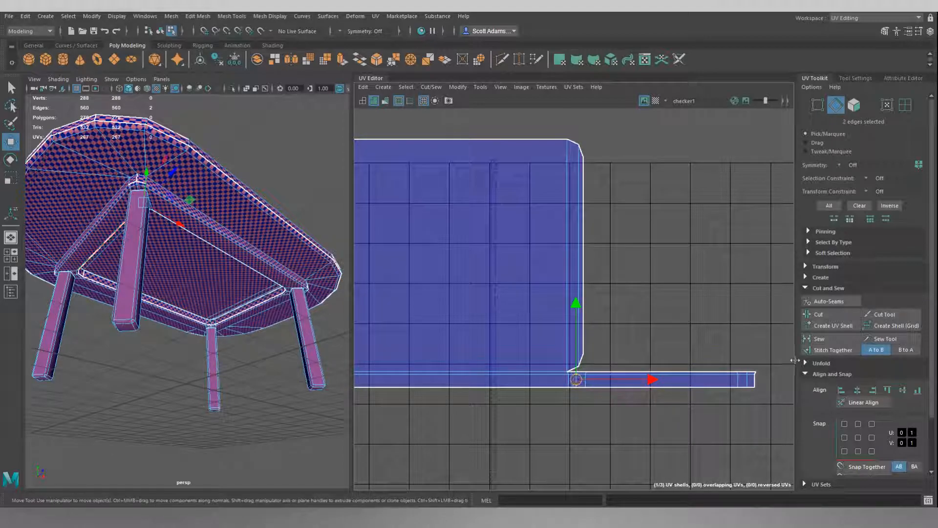
left_click(820, 320)
Stitch the separated strip piece along the right edge of the rectangular panel shell.
mouse_move(689, 323)
right_mouse_down()
mouse_move(687, 304)
mouse_move(681, 310)
right_mouse_up()
left_click(667, 373)
left_click(831, 350)
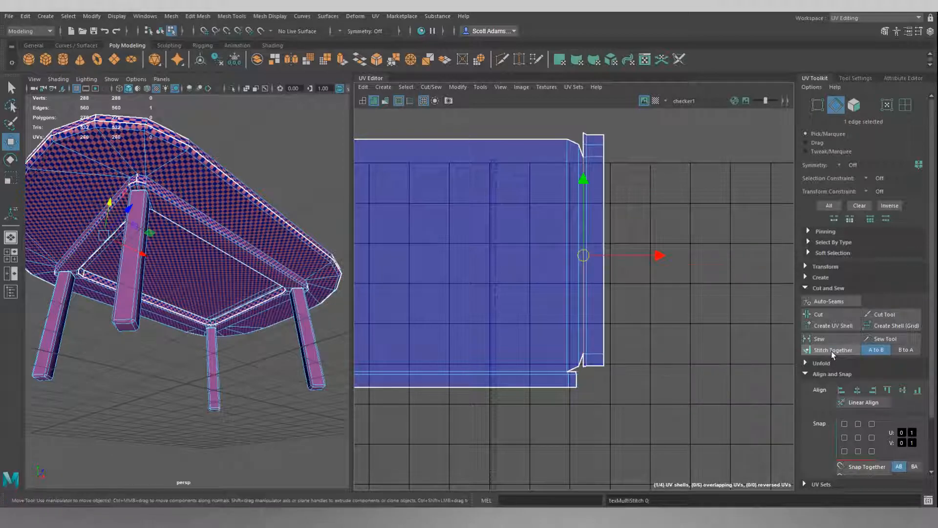
left_click(668, 201)
Cut the small end segment off the upper end of the panel's right side strip.
left_click(592, 146)
left_click(826, 314)
left_click(735, 250)
Select the outer end edges of the cut-off upper segment and stitch it to its matching strip piece.
left_click(590, 135)
left_click(585, 139, "shift")
middle_click_drag(650, 148, 653, 217, "alt")
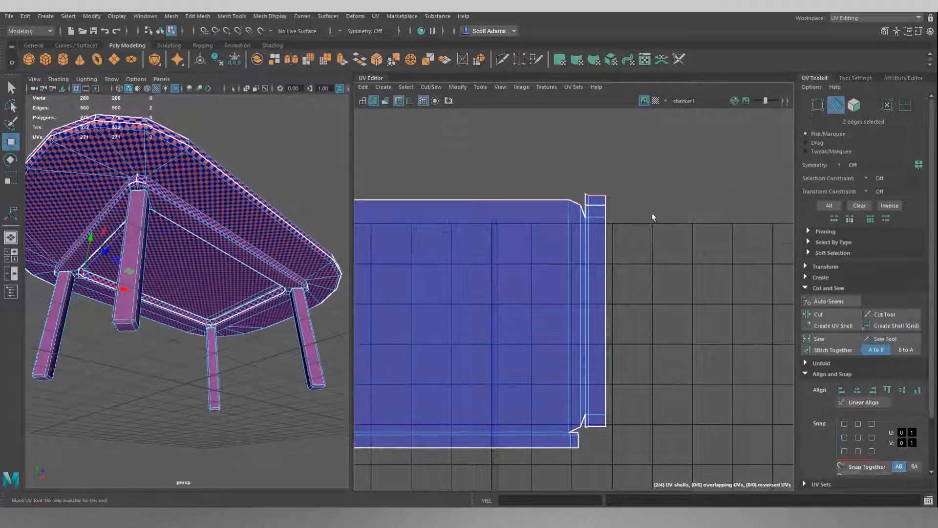
scroll(594, 198, "up", 1)
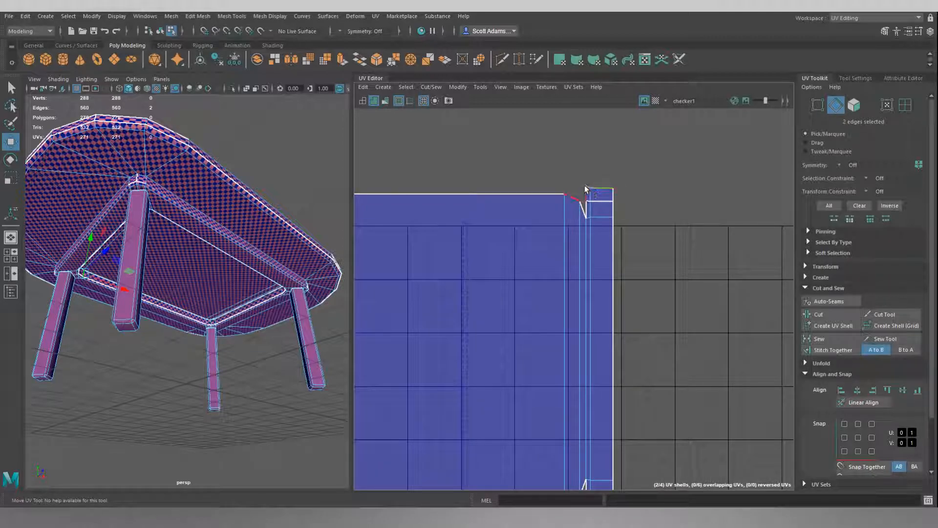
double_click(611, 194)
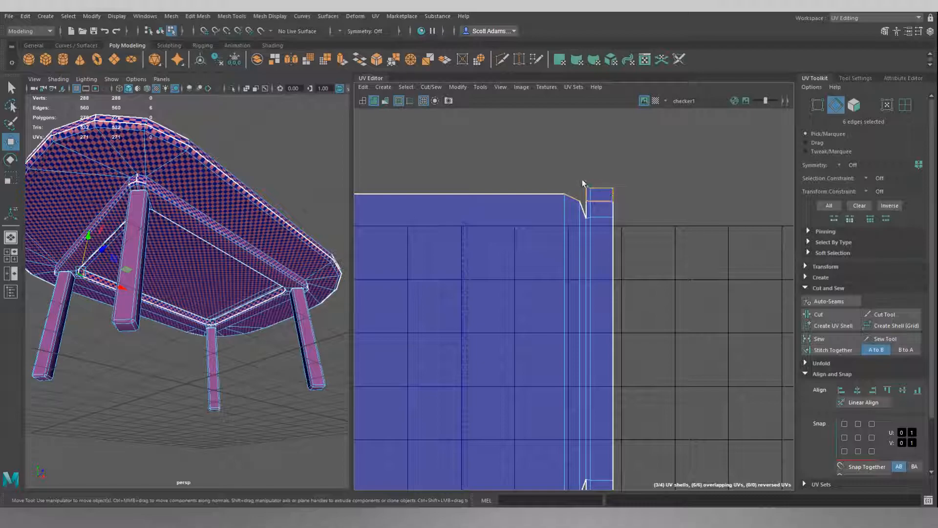
left_click(594, 188)
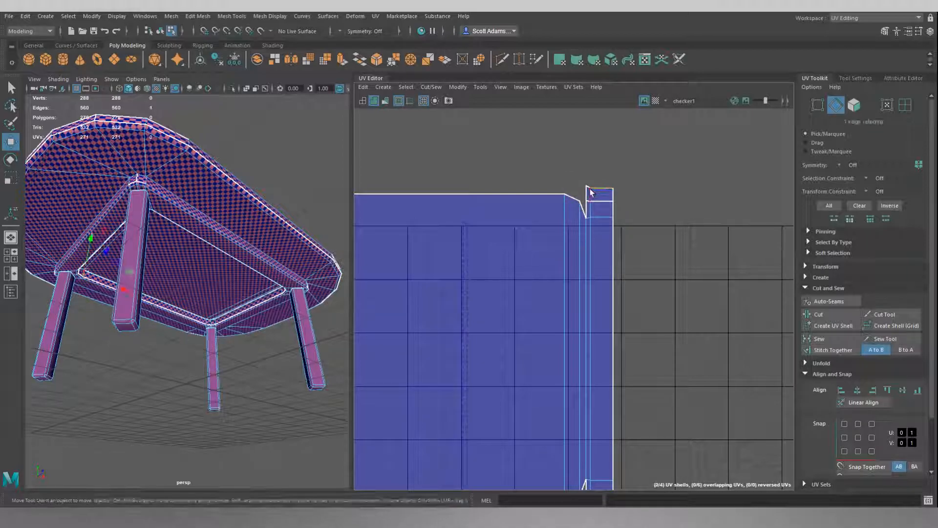
left_click(819, 314)
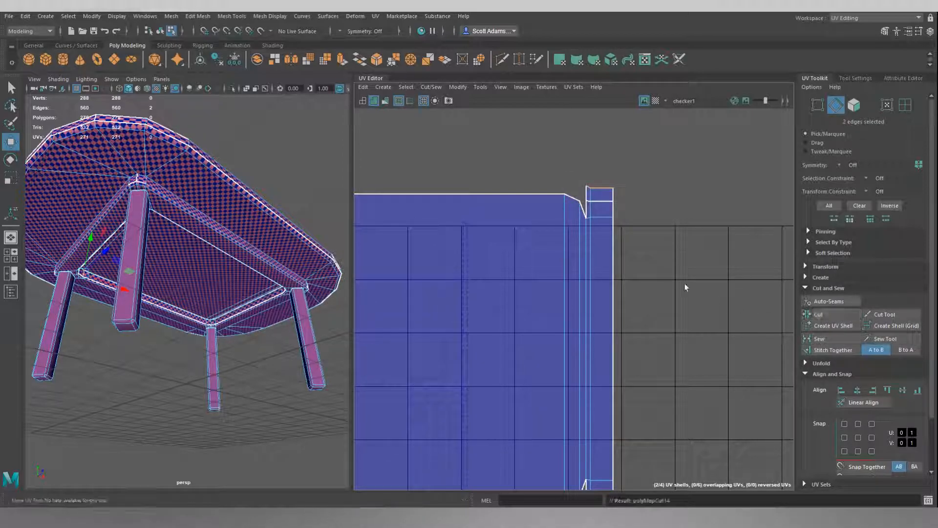
left_click(827, 350)
scroll(670, 310, "down", 5)
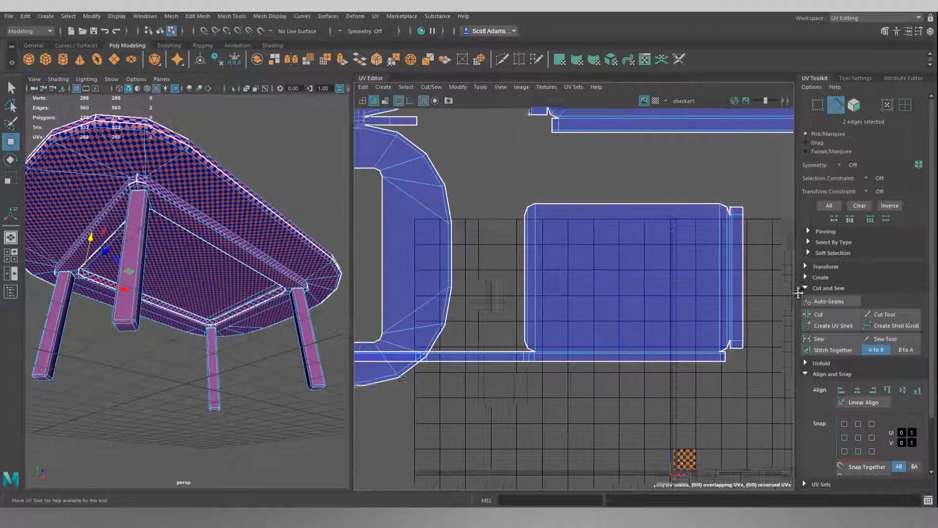
Cut the strip at the rectangular panel's lower-left corner and stitch the freed piece along the panel's left edge.
scroll(552, 358, "up", 3)
left_click(557, 353)
left_click(578, 342, "shift")
left_click(820, 315)
left_click(544, 291)
left_click(820, 353)
Cut the strip at the rectangular panel's upper-left corner and stitch the freed piece along the panel's upper edge.
middle_click_drag(624, 212, 629, 468, "alt")
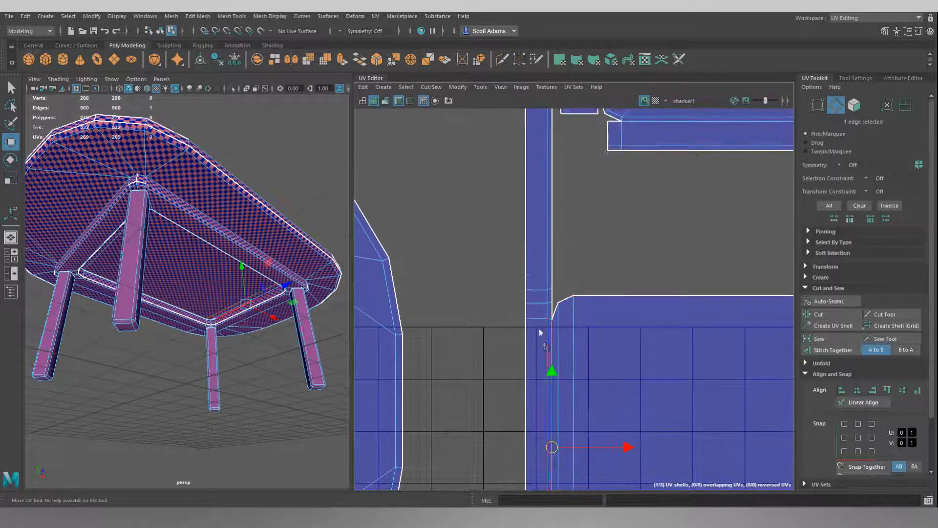
left_click(541, 304)
left_click(577, 298, "shift")
left_click(826, 314)
left_click(667, 295)
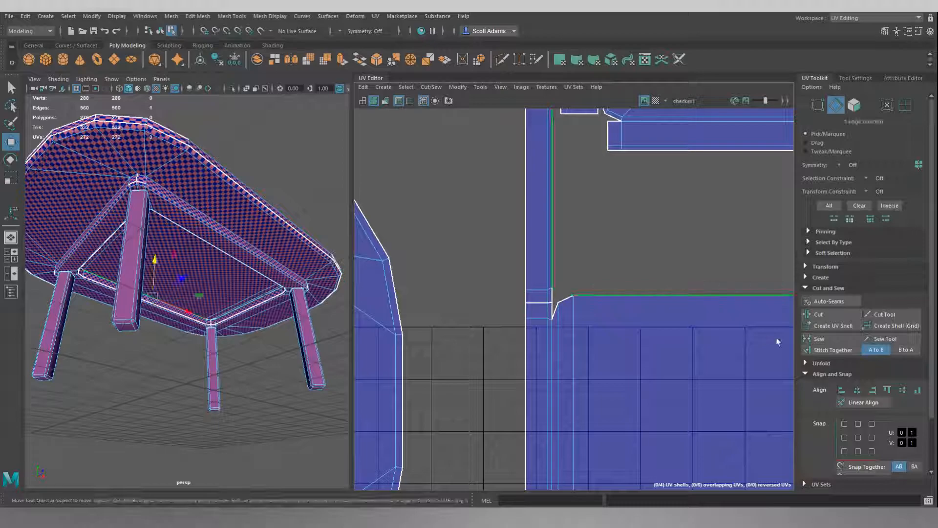
left_click(826, 350)
scroll(734, 318, "down", 3)
middle_click_drag(725, 347, 525, 271, "alt")
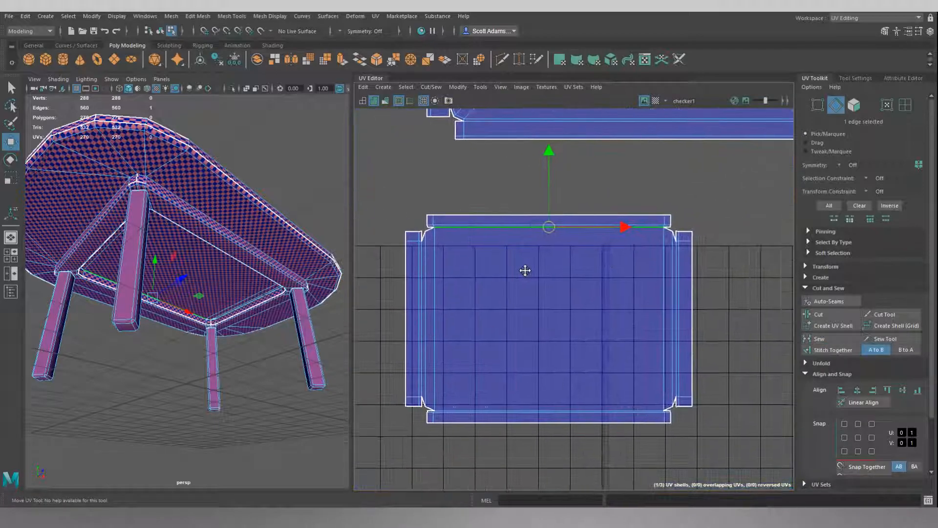
left_click(753, 263)
Select the UVs along the upper end of the right side strip and align them to their maximum V.
scroll(753, 268, "up", 2)
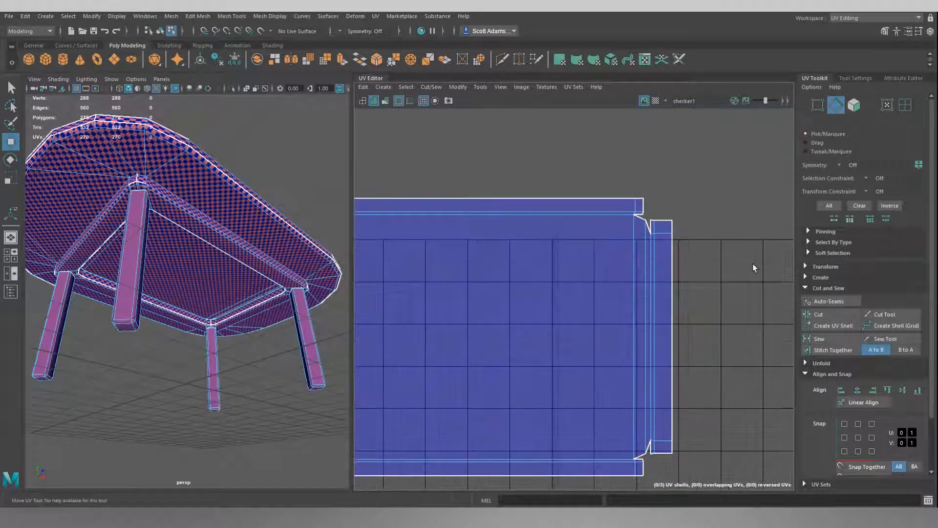
scroll(754, 268, "up", 1)
right_click_drag(691, 216, 728, 217)
scroll(663, 218, "up", 5)
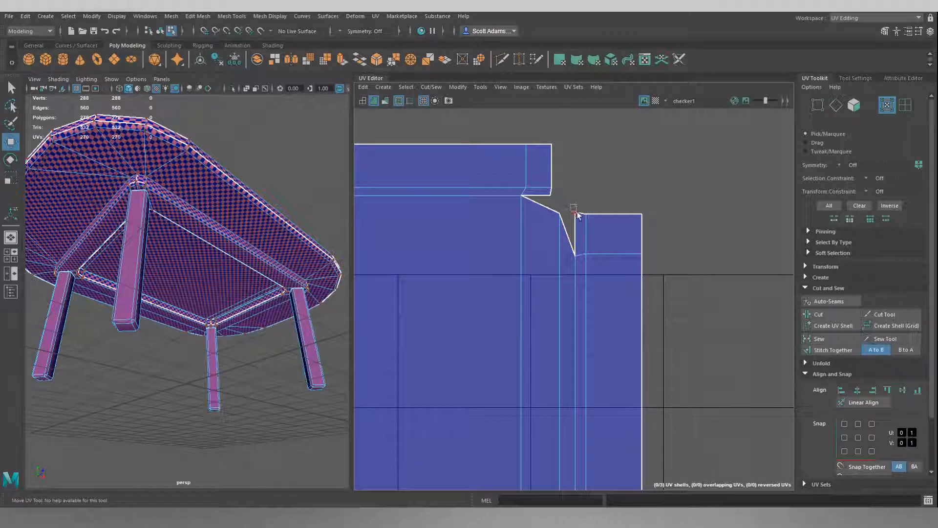
left_click_drag(652, 223, 653, 217)
scroll(836, 336, "down", 3)
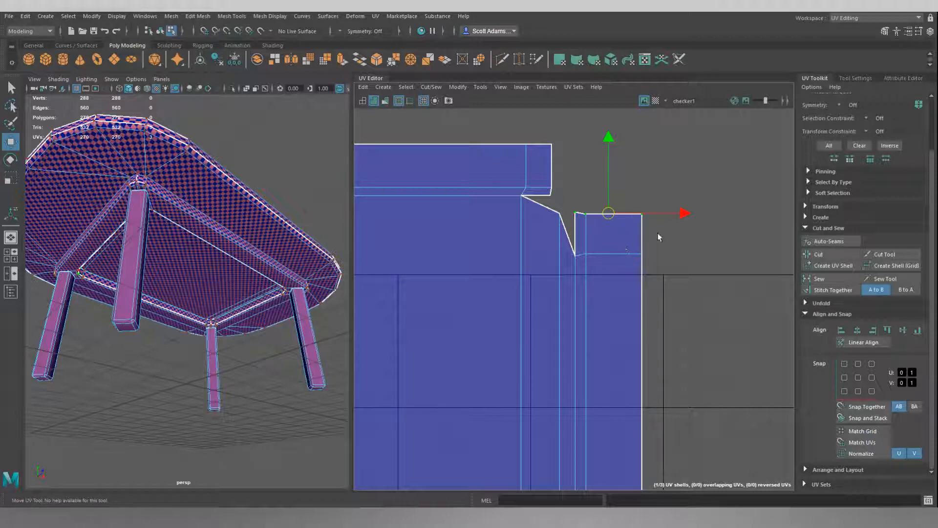
left_click(887, 330)
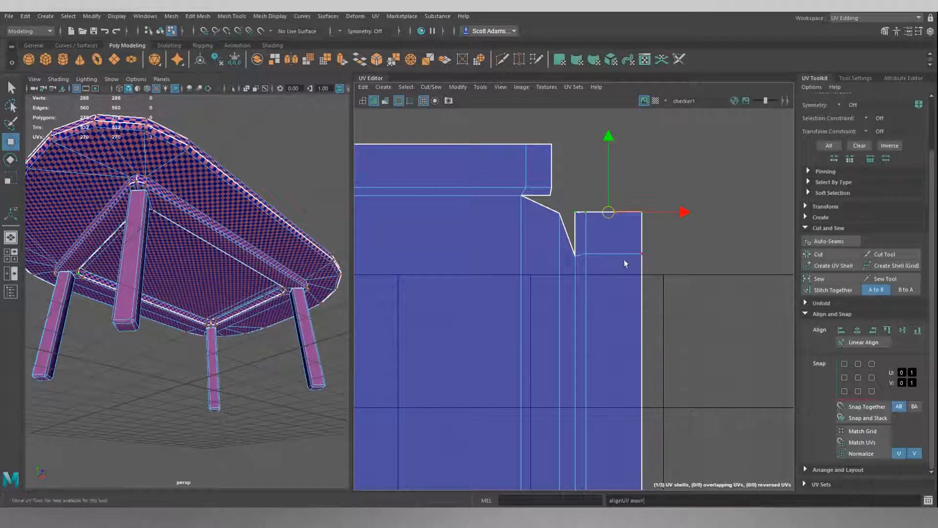
Select the inner UV row near the upper end of the right side strip and align it to its minimum V.
left_click(580, 255)
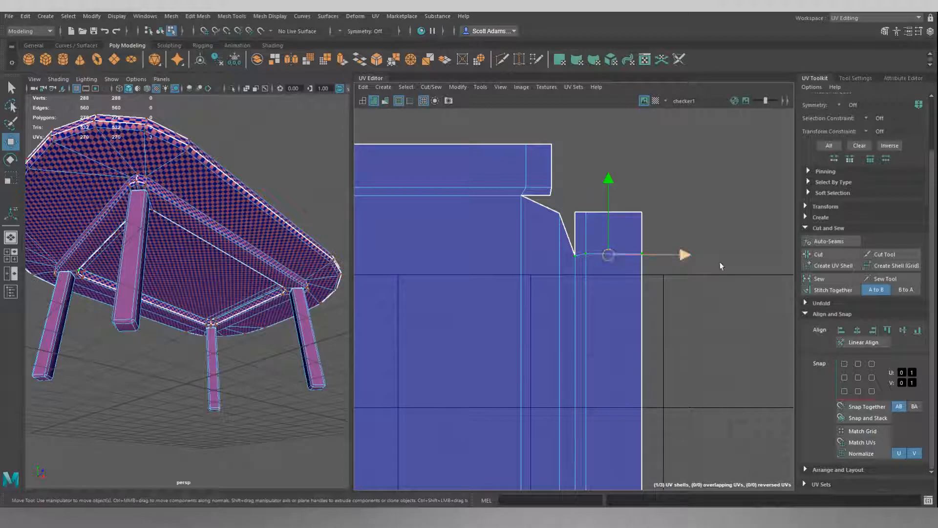
left_click(918, 330)
At the right strip's lower end, align the inner UV row to maximum V and the end row to minimum V.
middle_click_drag(701, 377, 696, 174, "alt")
middle_click_drag(675, 345, 657, 163, "alt")
middle_click_drag(644, 372, 640, 308, "alt")
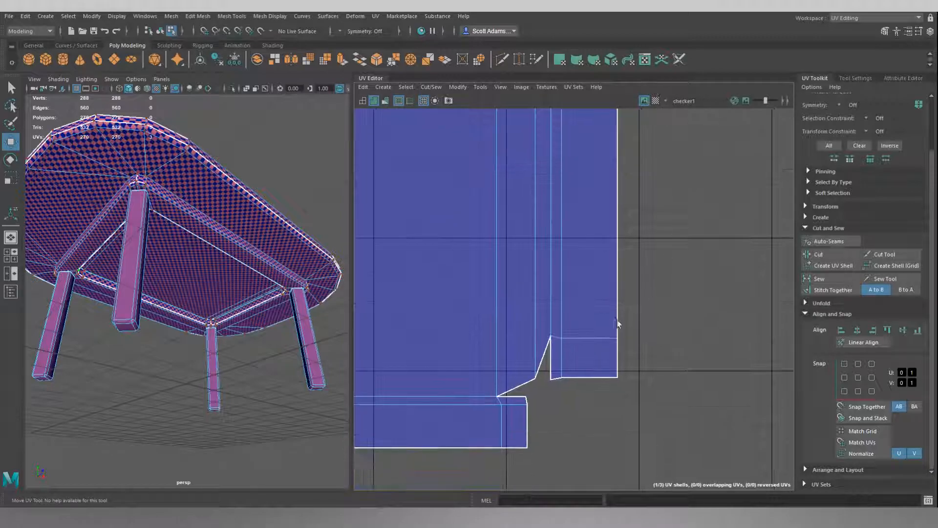
left_click_drag(627, 345, 635, 342)
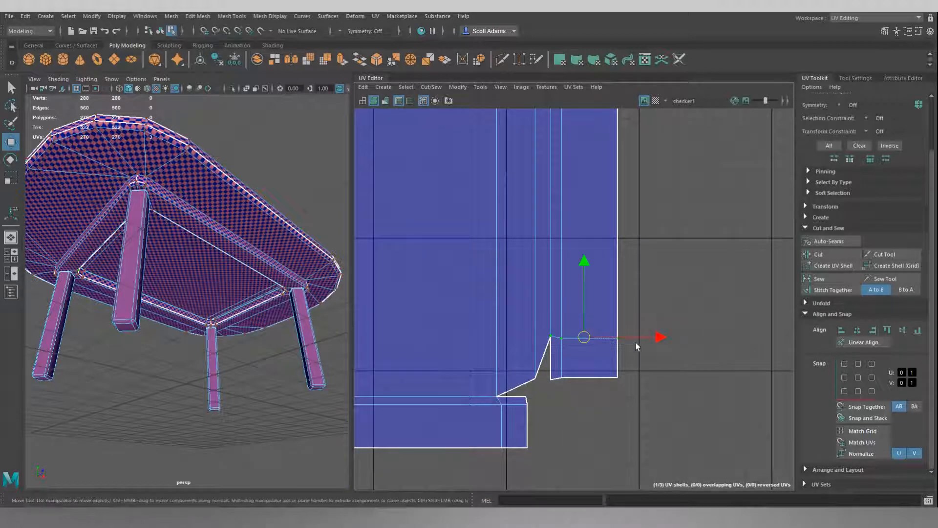
left_click(887, 330)
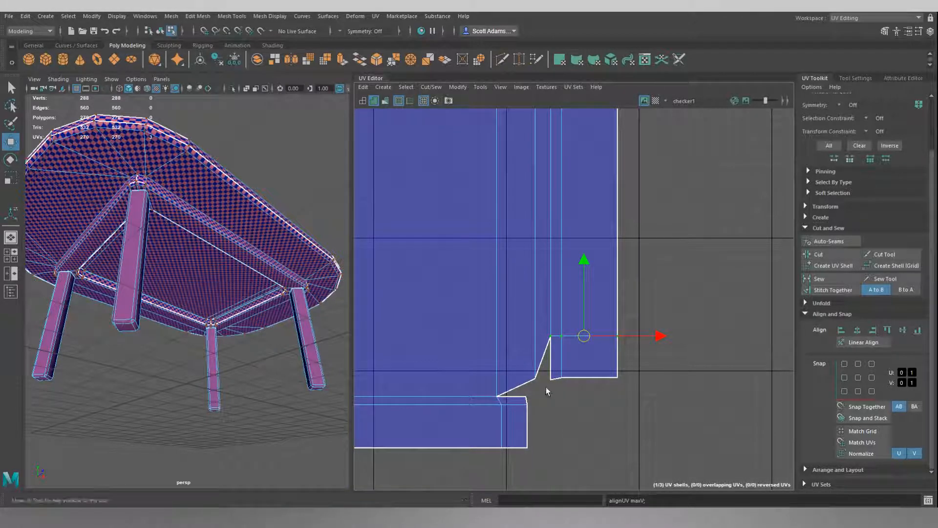
left_click_drag(629, 373, 520, 461)
left_click(918, 330)
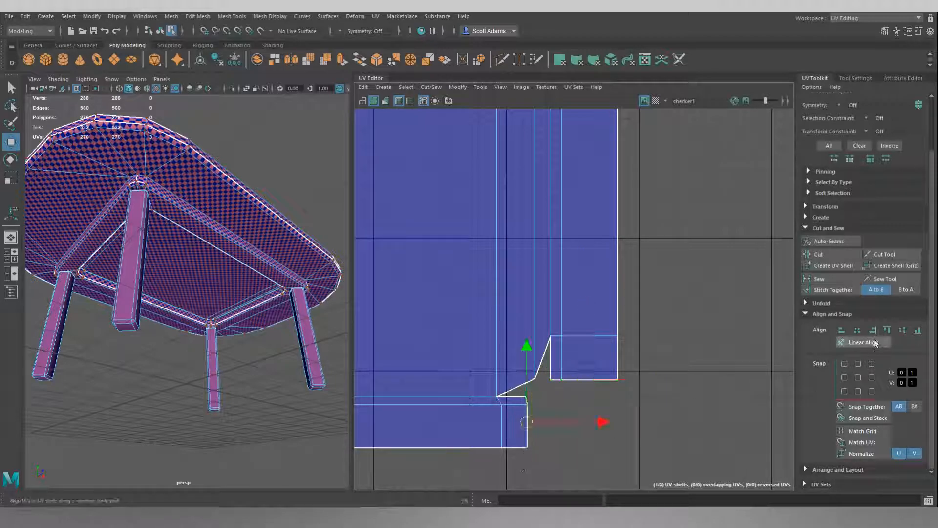
At the lower strip's right end, align the end UVs to maximum U and the inner column to minimum U.
left_click(874, 331)
left_click_drag(500, 411, 515, 465)
left_click(843, 330)
At the lower strip's left end, align the inner UV column to maximum U and the end UVs to minimum U.
mouse_move(449, 368)
middle_mouse_down("alt")
mouse_move(794, 343)
mouse_move(773, 371)
mouse_move(795, 361)
middle_mouse_up("alt")
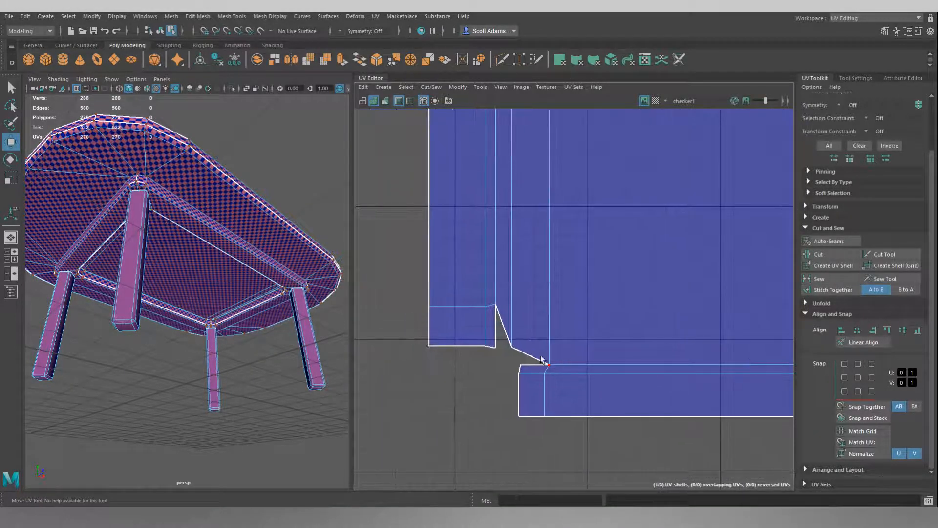
left_click_drag(526, 434, 544, 408)
left_click(547, 429)
left_click_drag(539, 358, 539, 358)
left_click(873, 330)
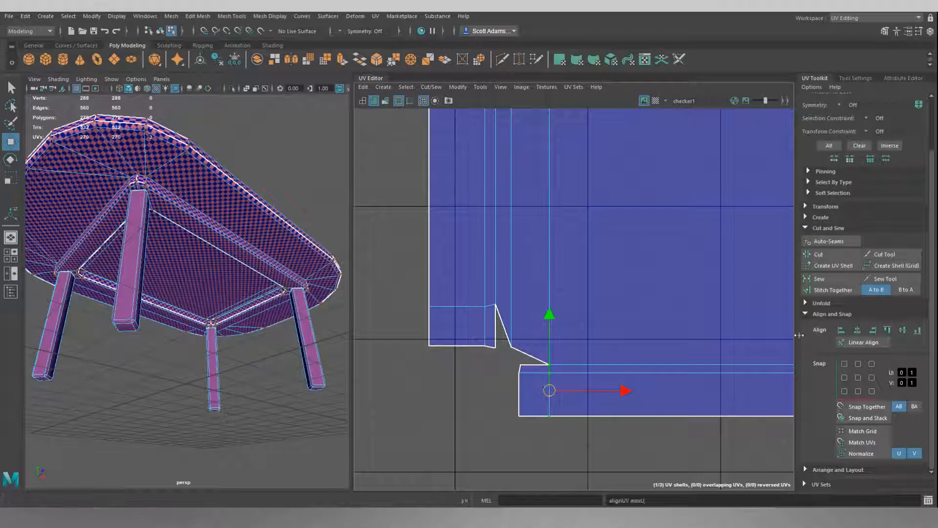
left_click_drag(509, 353, 523, 430)
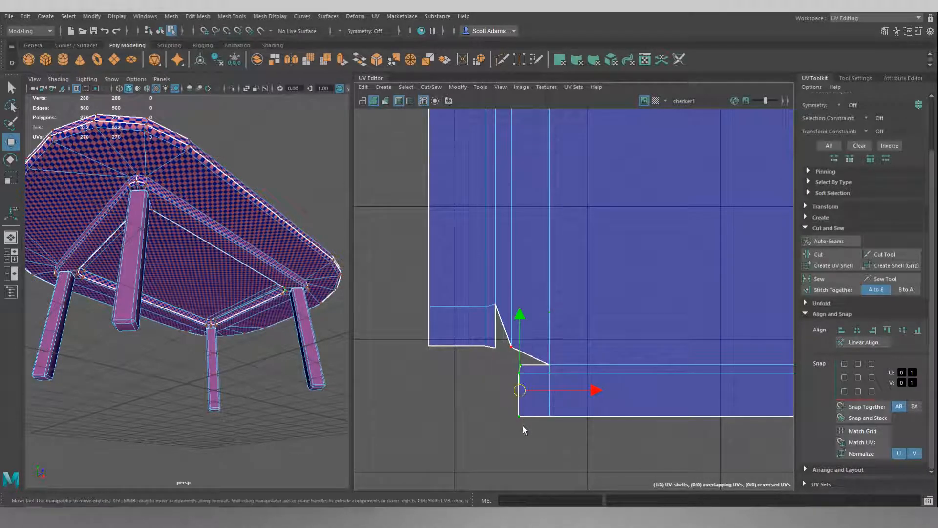
left_click(841, 330)
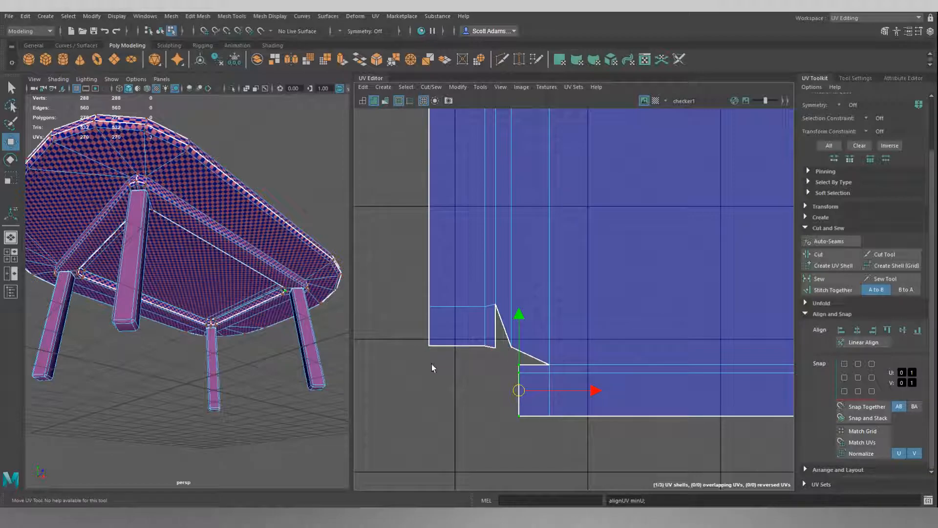
At the left strip's lower end, align the end UV row to minimum V and the inner row to maximum V.
left_click_drag(422, 358, 500, 345)
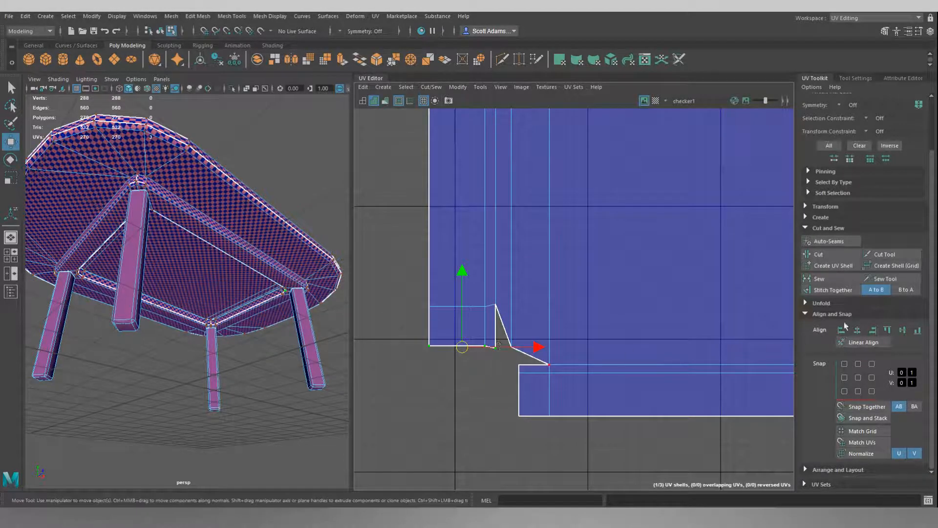
left_click(918, 330)
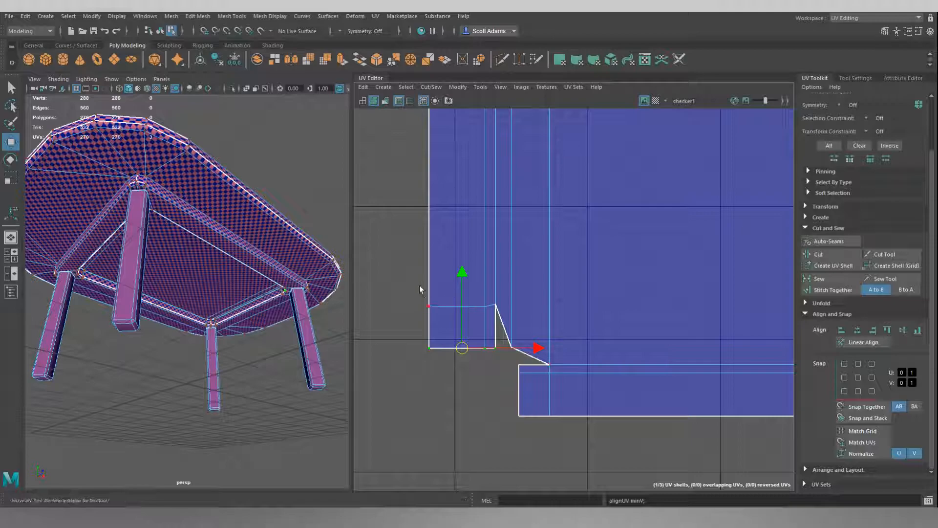
left_click_drag(512, 320, 512, 317)
left_click(888, 330)
At the left strip's upper end, align the inner UV row to minimum V and the end row to maximum V.
middle_click_drag(583, 132, 578, 375, "alt")
middle_click_drag(552, 255, 572, 409, "alt")
middle_click_drag(548, 186, 536, 350, "alt")
middle_click_drag(513, 251, 522, 298, "alt")
left_click_drag(476, 279, 530, 258)
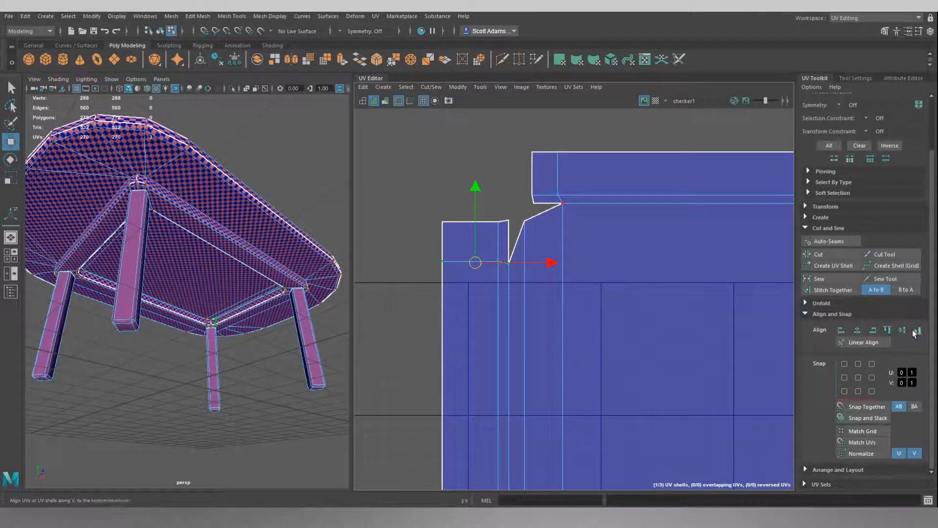
left_click_drag(422, 201, 512, 235)
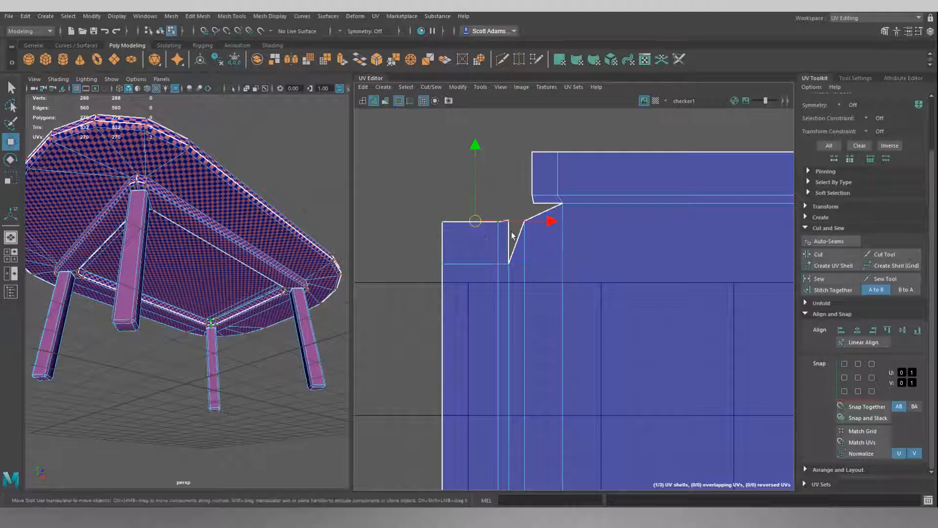
left_click(887, 330)
At the upper strip's left end, align the end UVs to minimum U and the inner column to maximum U.
left_click_drag(527, 146, 540, 206)
left_click(841, 330)
left_click_drag(543, 146, 573, 217)
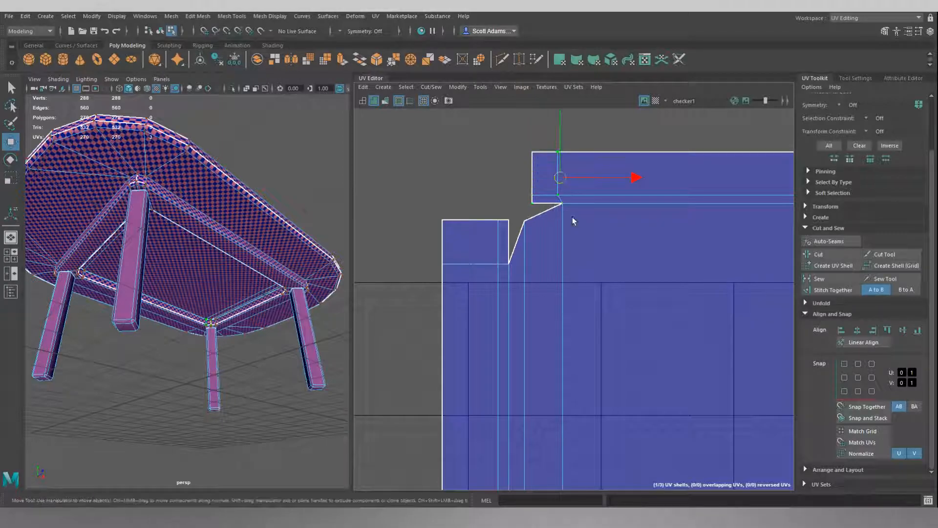
left_click(874, 330)
scroll(620, 246, "down", 5)
scroll(536, 274, "down", 6)
left_click(513, 350)
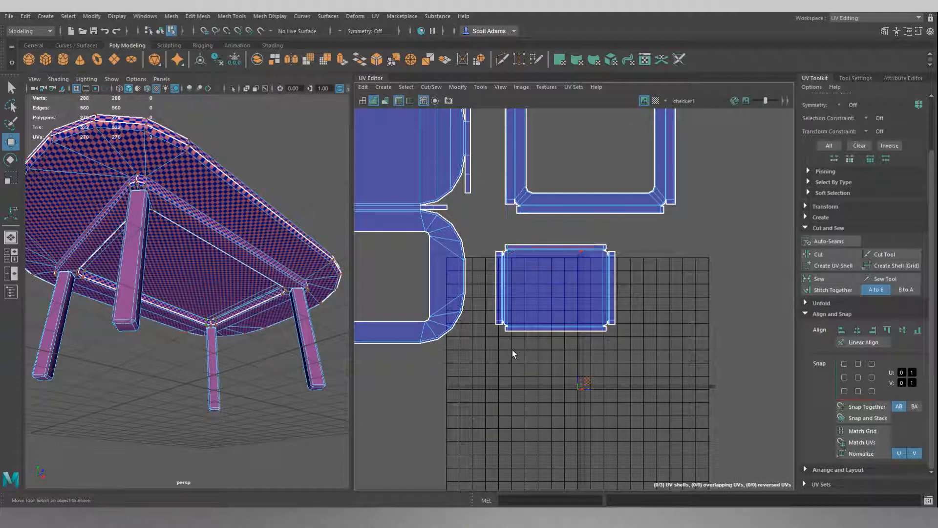
Select the loop of long side faces around the first table leg.
left_click_drag(276, 288, 191, 285, "alt")
left_click_drag(299, 307, 250, 292, "alt")
right_click_drag(250, 293, 293, 275, "alt")
left_click(207, 224)
left_click(217, 189)
left_click_drag(218, 188, 189, 178, "alt")
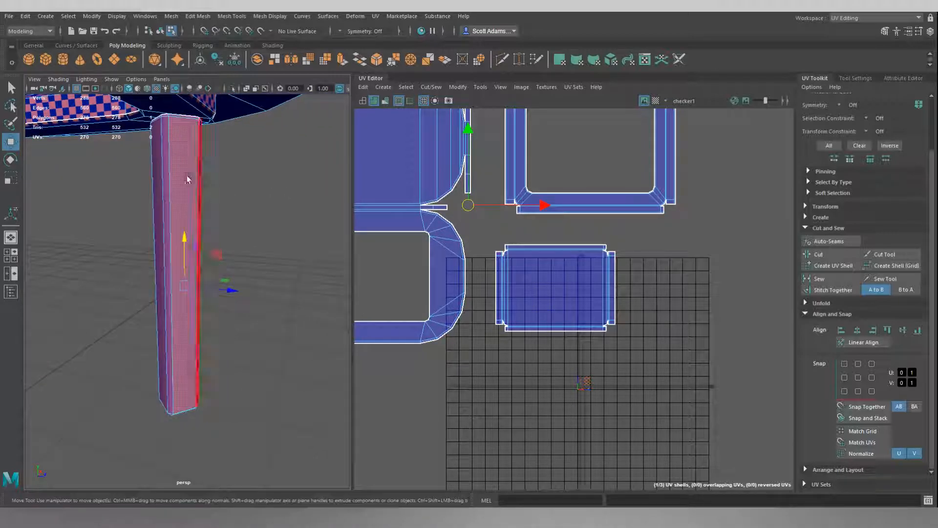
left_click(166, 158, "shift")
Add the narrow face loop at the top of the first leg to the selection and apply a cylindrical UV projection.
left_click_drag(249, 153, 213, 205, "alt")
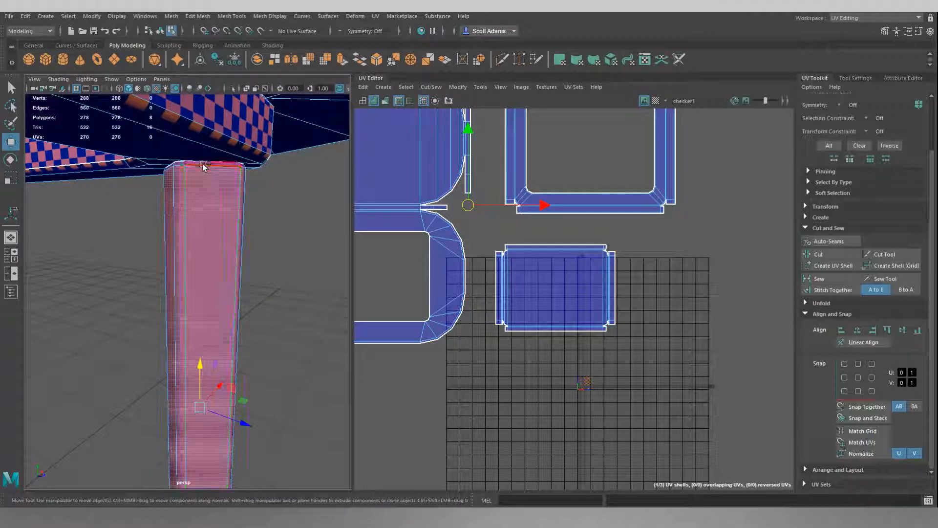
left_click(182, 164, "shift")
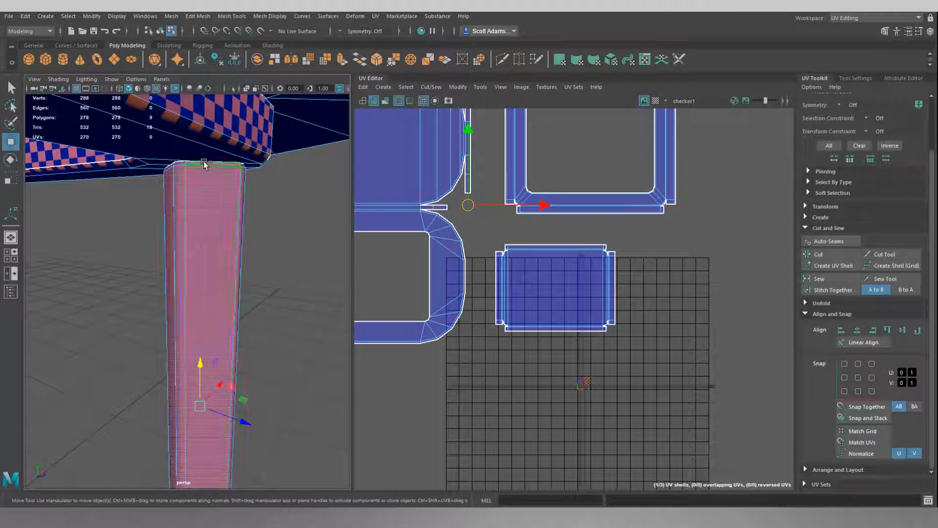
left_click_drag(324, 347, 228, 216, "alt")
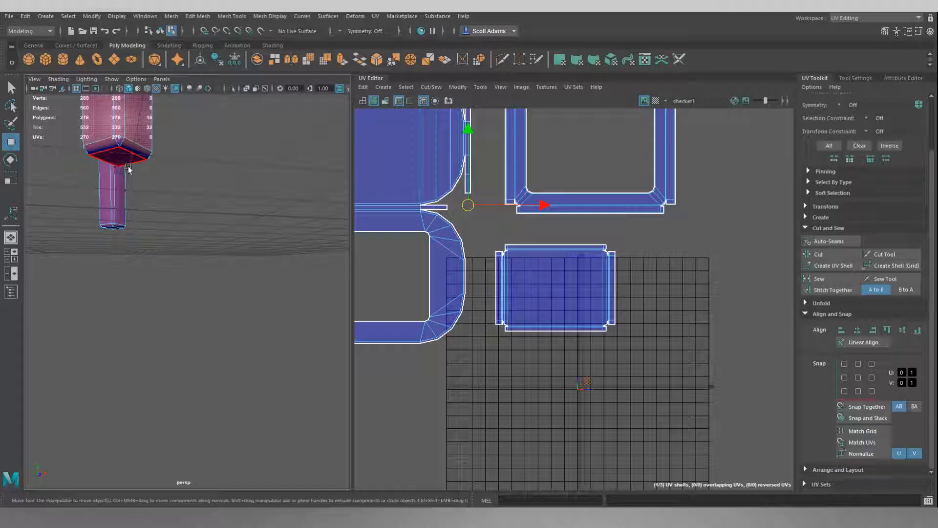
left_click_drag(199, 209, 282, 278, "alt")
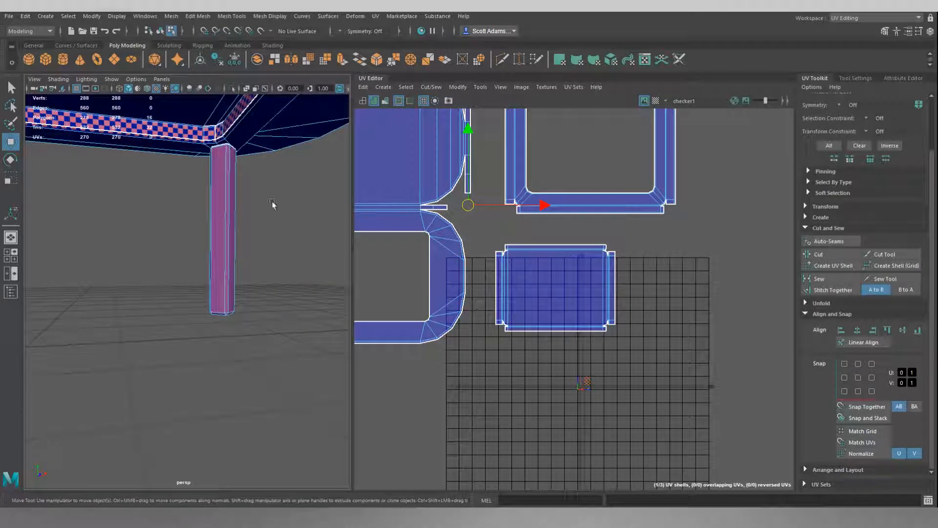
left_click(384, 86)
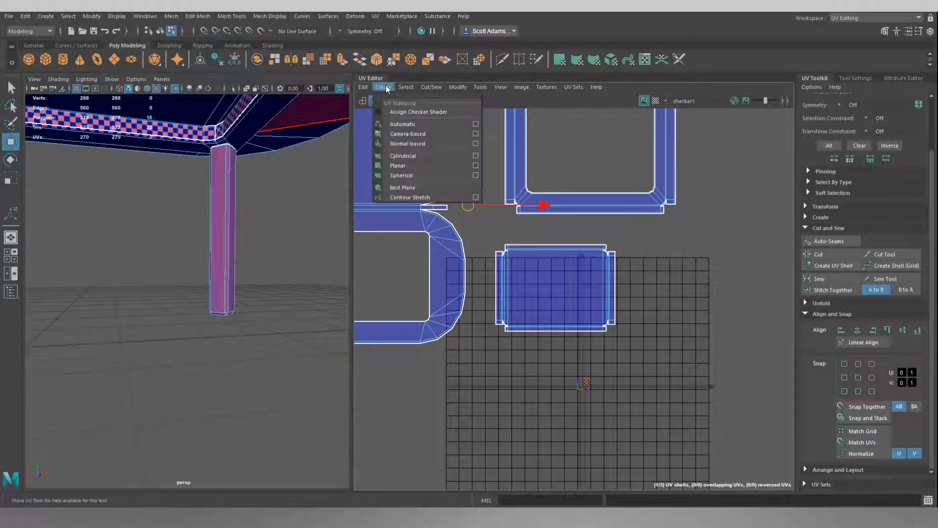
left_click(412, 155)
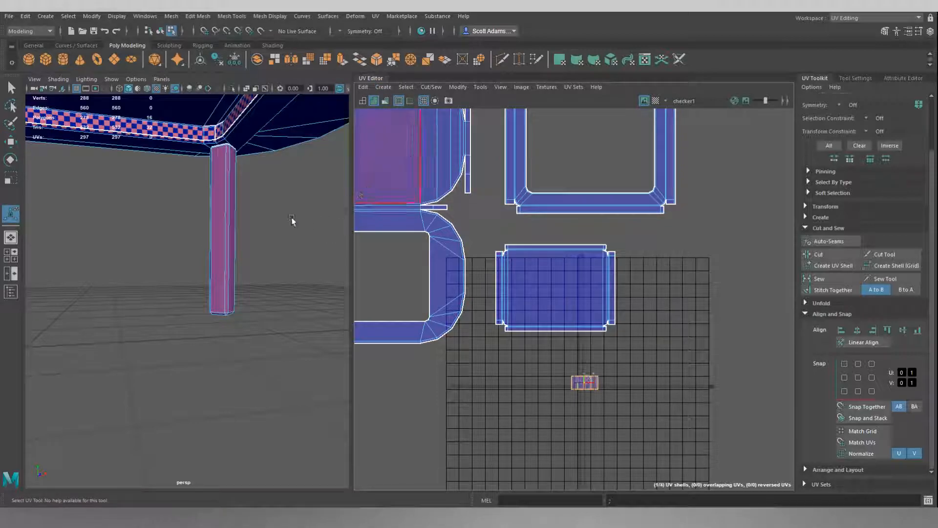
Select the loop of long side faces around the second table leg.
double_click(222, 174)
middle_click_drag(255, 244, 257, 168, "alt")
scroll(258, 160, "up", 5)
scroll(259, 160, "up", 3)
middle_click_drag(317, 127, 239, 275, "alt")
scroll(239, 270, "down", 5)
middle_click_drag(236, 195, 245, 352, "alt")
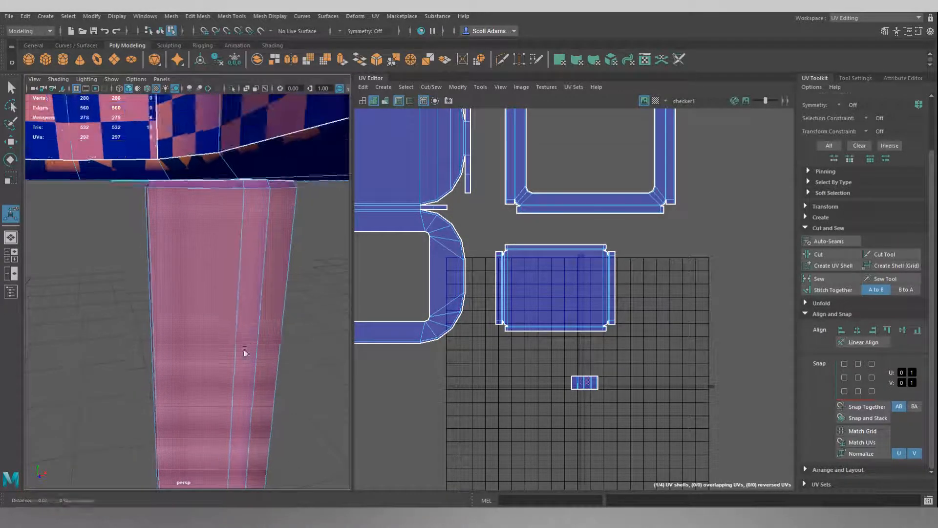
Add the narrow face loop at the top of the second leg to the selection and project its UVs cylindrically.
left_click(252, 185, "shift")
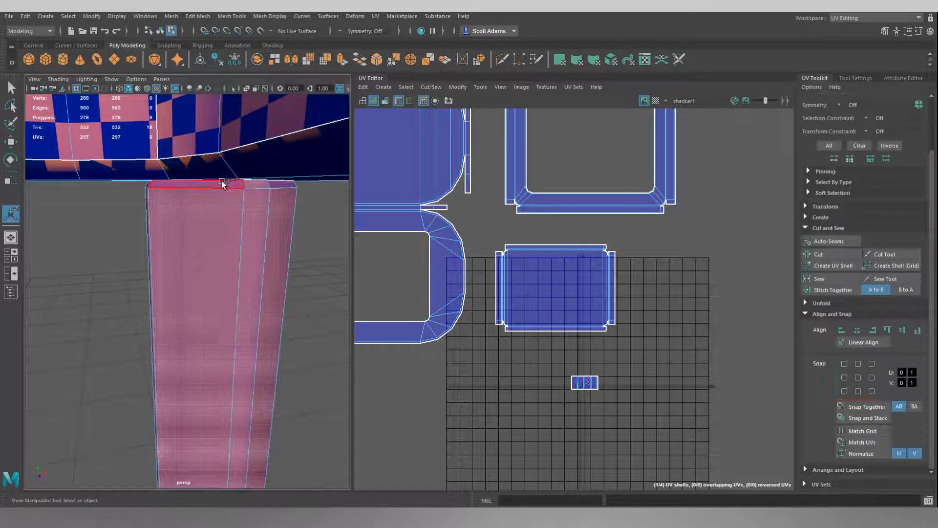
left_click(223, 184, "shift")
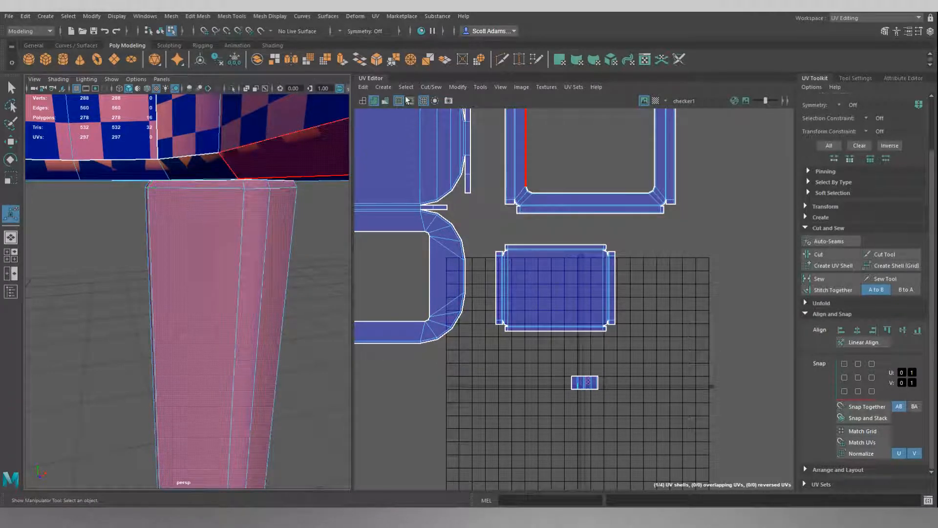
left_click(384, 87)
left_click(405, 155)
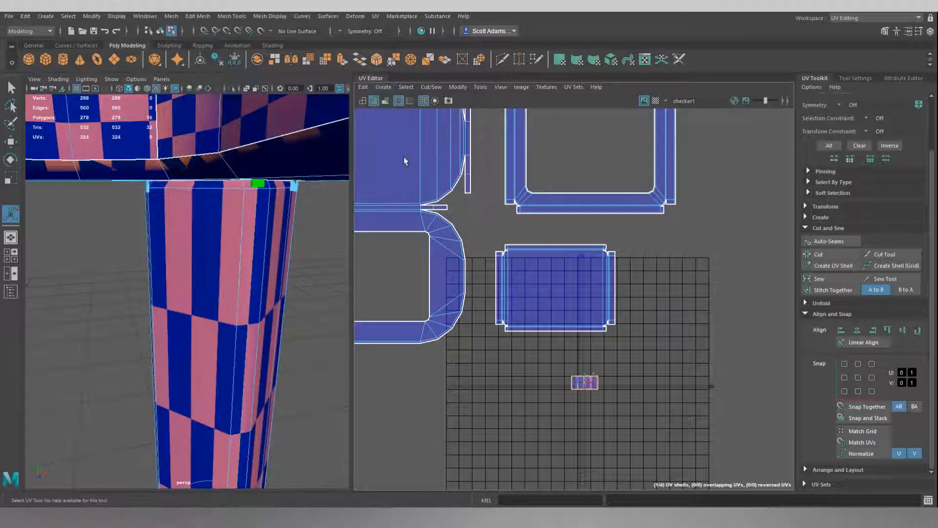
Select the loop of long side faces around the third table leg.
scroll(132, 304, "down", 5)
middle_click_drag(132, 306, 345, 161, "alt")
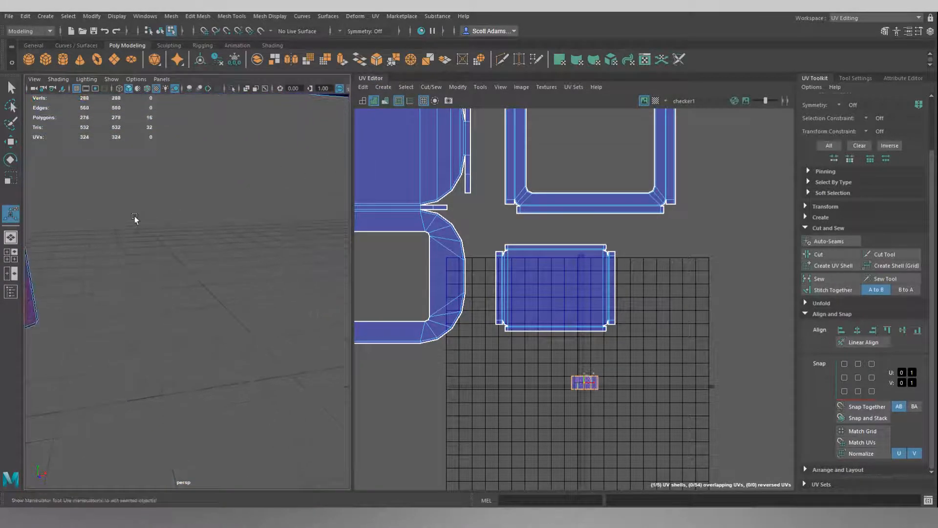
middle_click_drag(137, 220, 266, 247, "alt")
left_click(169, 211)
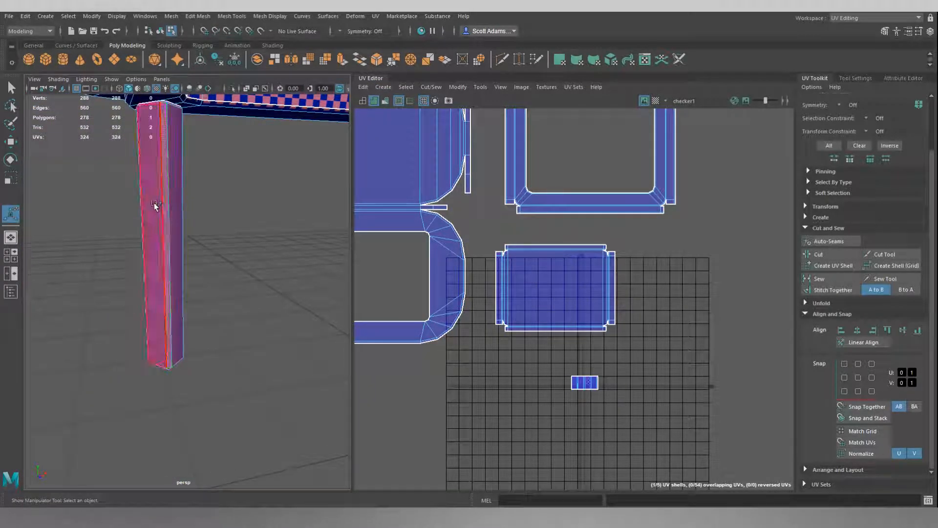
double_click(155, 208, "shift")
middle_click_drag(230, 159, 287, 232, "alt")
scroll(231, 187, "up", 5)
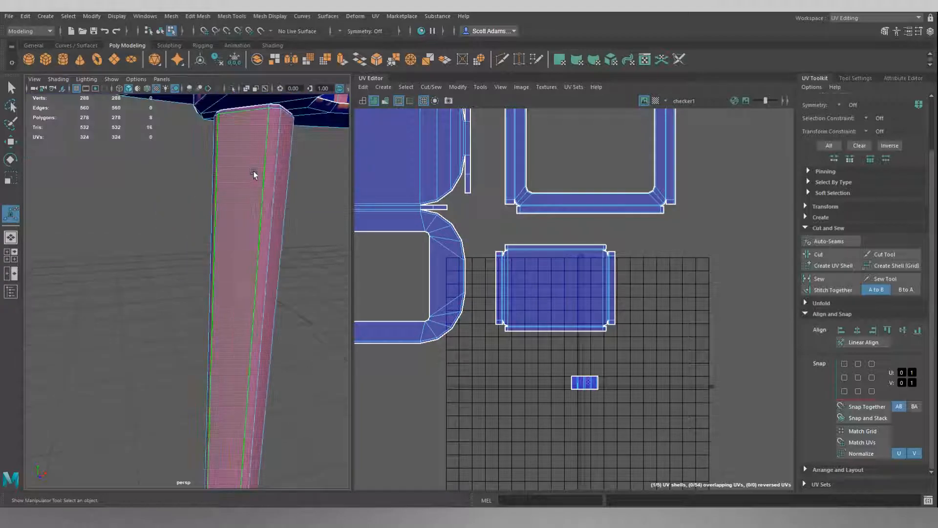
middle_click_drag(254, 176, 264, 153, "alt")
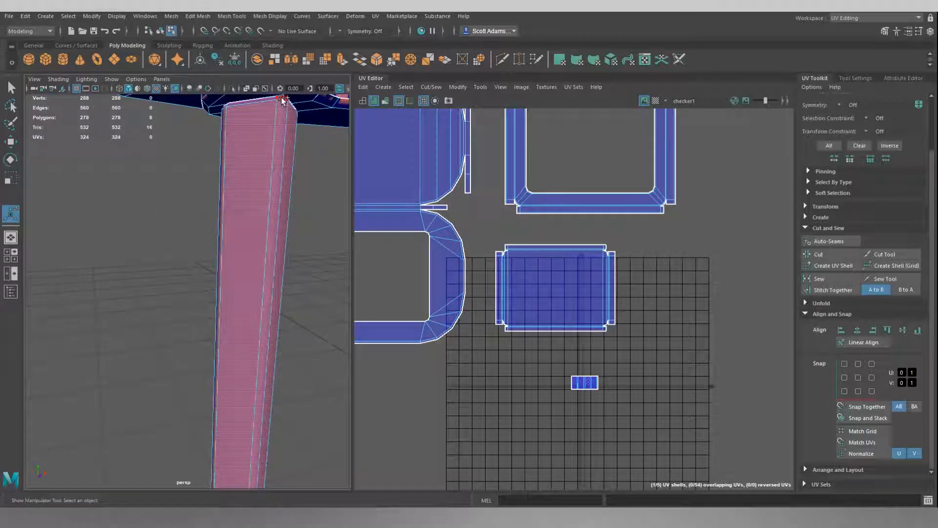
Include the narrow face loop at the third leg's top in the selection and apply cylindrical UV mapping.
double_click(260, 99, "shift")
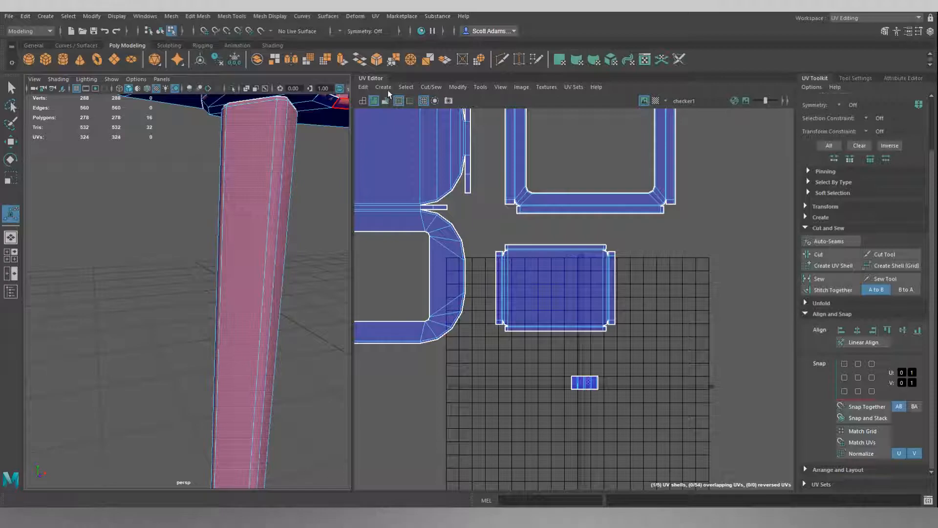
left_click(384, 87)
left_click(413, 157)
Select the long side faces of the fourth table leg together with the narrow face loop at its top.
scroll(289, 224, "down", 9)
left_click_drag(289, 324, 237, 299, "alt")
scroll(217, 276, "up", 8)
left_click(295, 283)
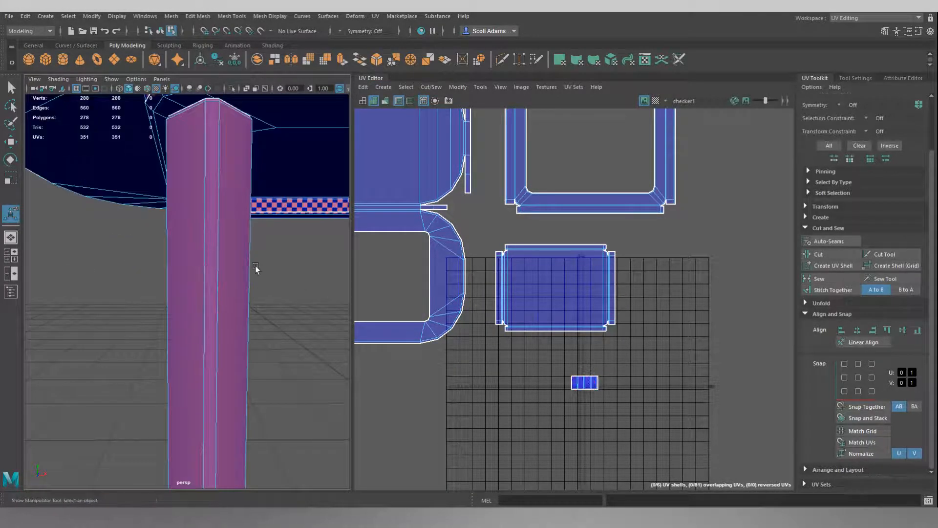
left_click(234, 252)
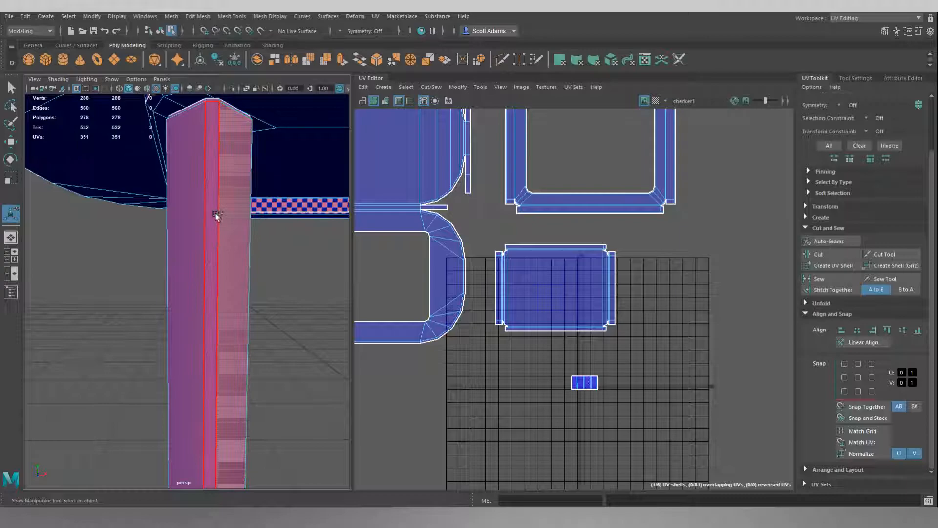
double_click(209, 154, "shift")
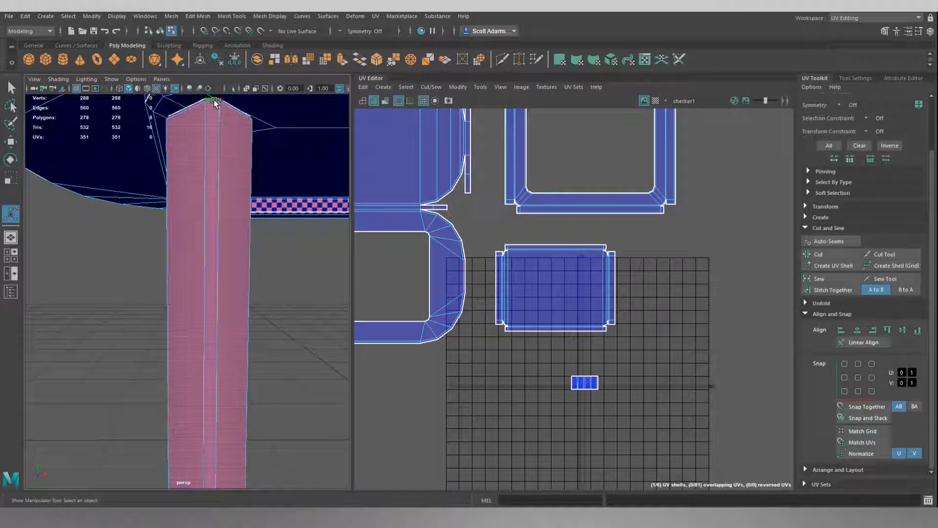
double_click(257, 133, "shift")
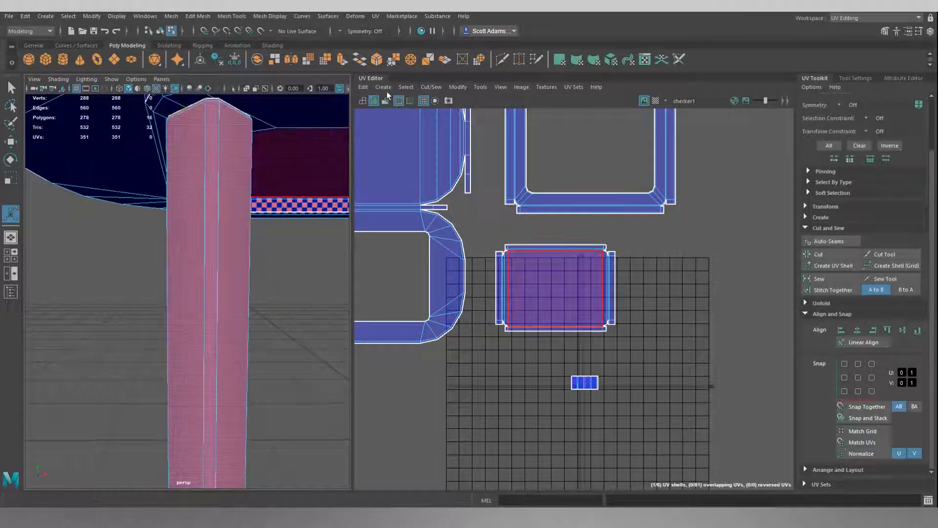
Apply cylindrical UV mapping to the selected faces of the fourth table leg.
left_click(386, 89)
left_click(406, 151)
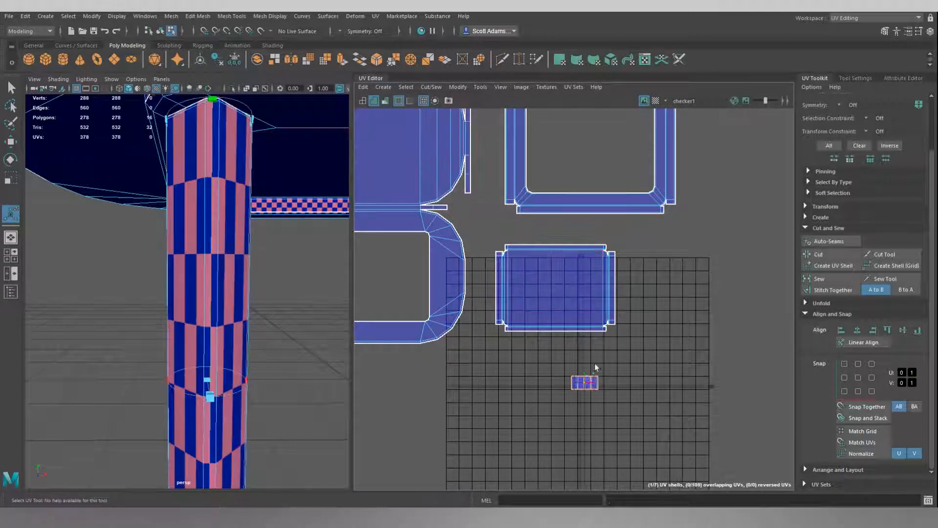
scroll(593, 363, "up", 5)
left_click(593, 312)
scroll(555, 286, "up", 3)
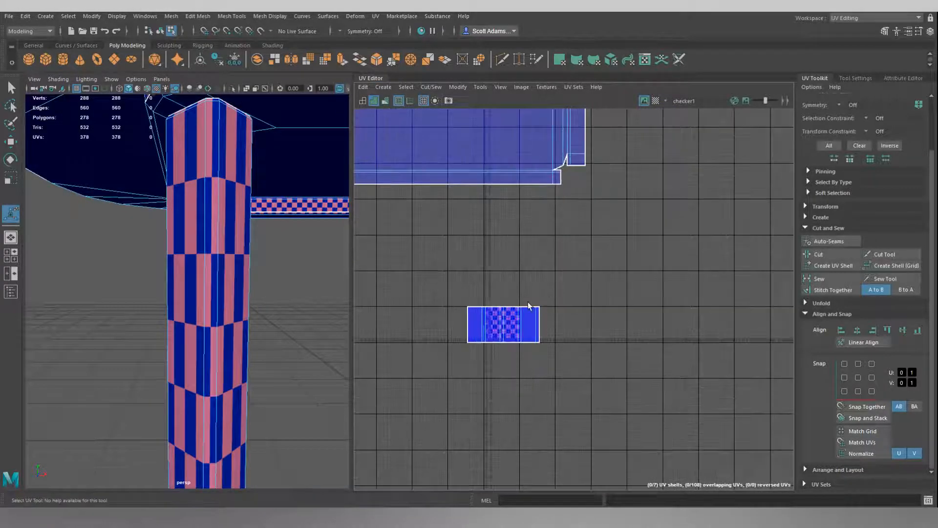
scroll(531, 305, "up", 2)
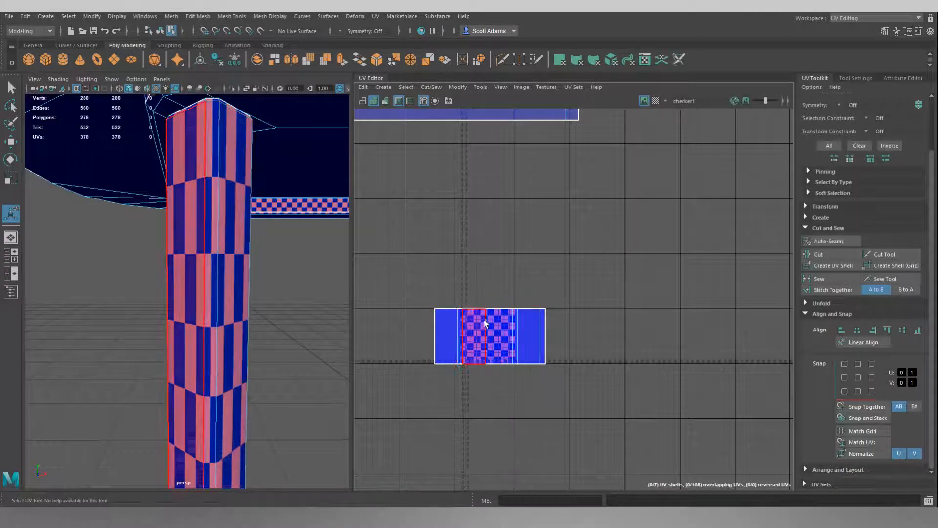
Select all four stacked leg shells in the UV layout as whole UV shells.
right_click(504, 248)
right_click_drag(505, 249, 476, 238)
left_click_drag(398, 262, 588, 436)
scroll(228, 328, "down", 10)
left_click_drag(229, 328, 267, 320, "alt")
scroll(266, 320, "up", 8)
middle_click_drag(331, 315, 235, 291, "alt")
mouse_move(237, 293)
left_mouse_down("alt")
mouse_move(228, 286)
mouse_move(230, 295)
left_mouse_up("alt")
middle_click_drag(251, 331, 226, 328, "alt")
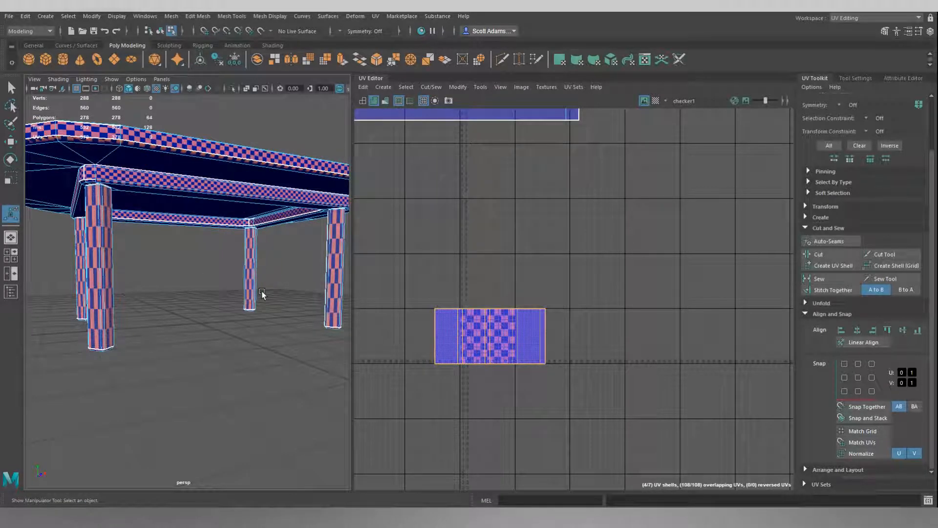
Stretch the four leg shells vertically to roughly four times their height so the checkers on the legs look square.
key("r")
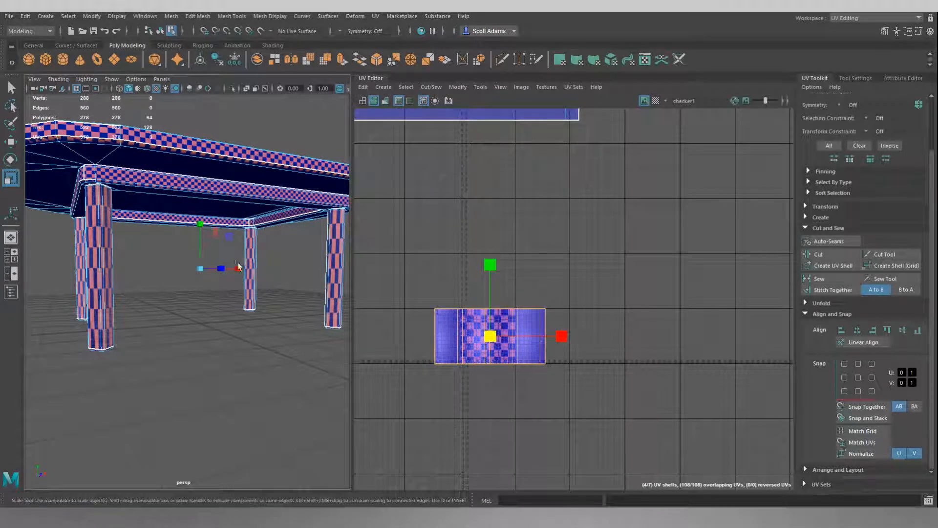
left_click_drag(491, 268, 498, 36)
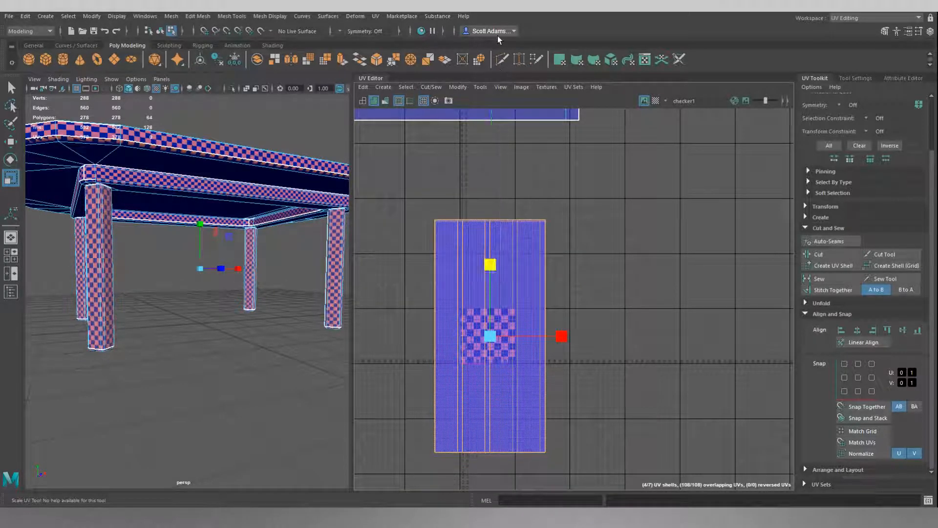
left_click_drag(211, 376, 243, 388, "alt")
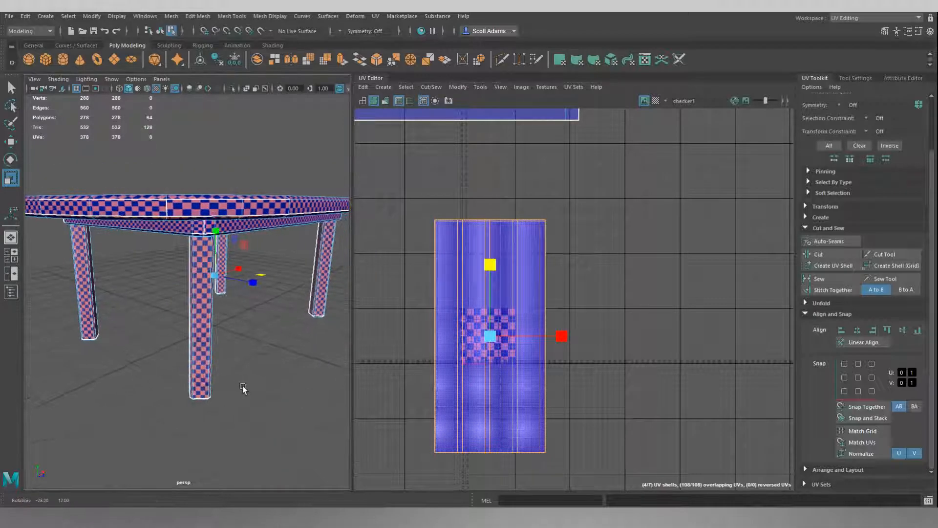
scroll(248, 345, "up", 5)
scroll(271, 327, "up", 1)
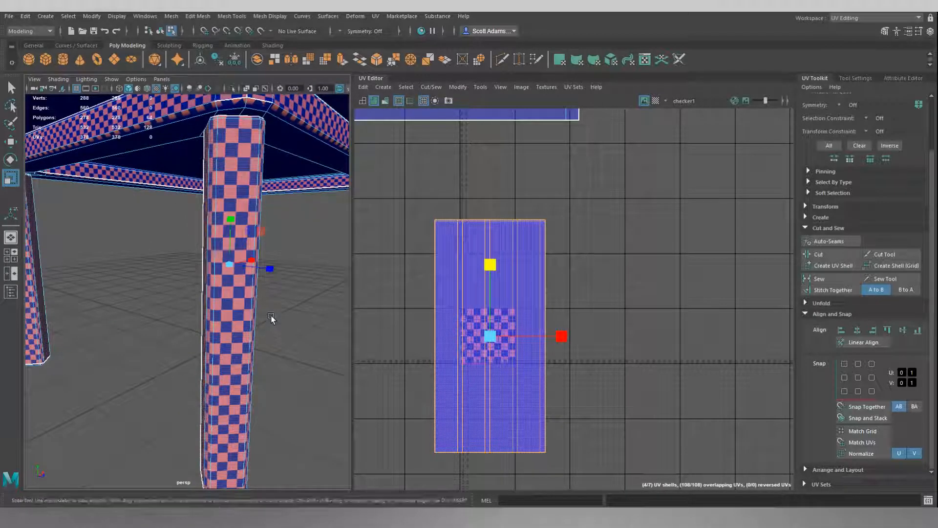
Make the leg shells slightly taller, and enlarge them uniformly to match the checker size on the rest of the table.
left_click_drag(496, 270, 398, 224)
left_click_drag(247, 177, 274, 177, "alt")
left_click(314, 230)
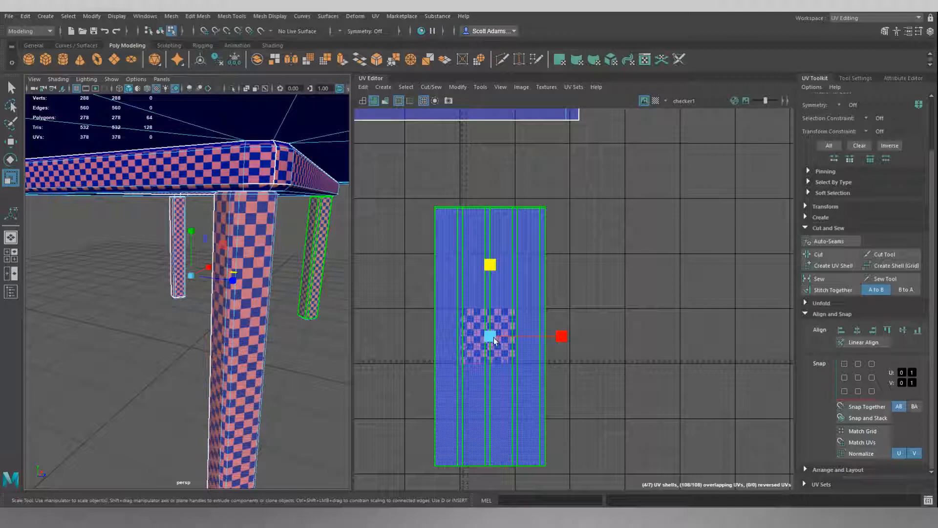
left_click_drag(489, 337, 517, 316)
left_click_drag(348, 280, 270, 324, "alt")
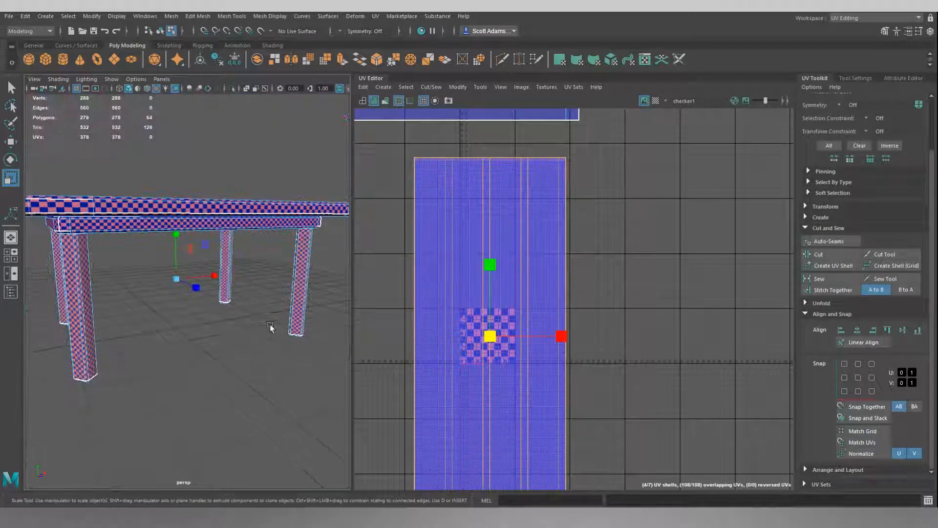
Move the stacked leg shells off the checker tile into the empty space beside the rectangular panel shell.
key("w")
scroll(609, 280, "down", 3)
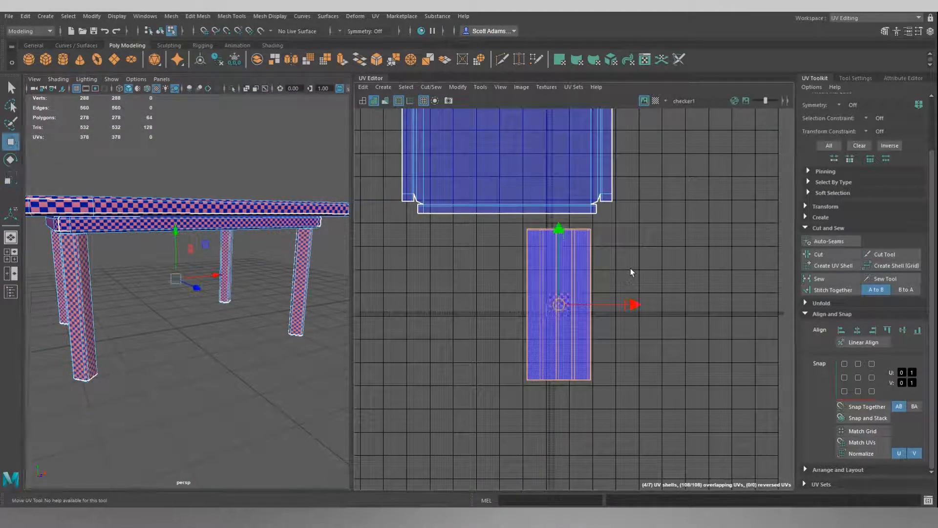
left_click_drag(560, 305, 658, 193)
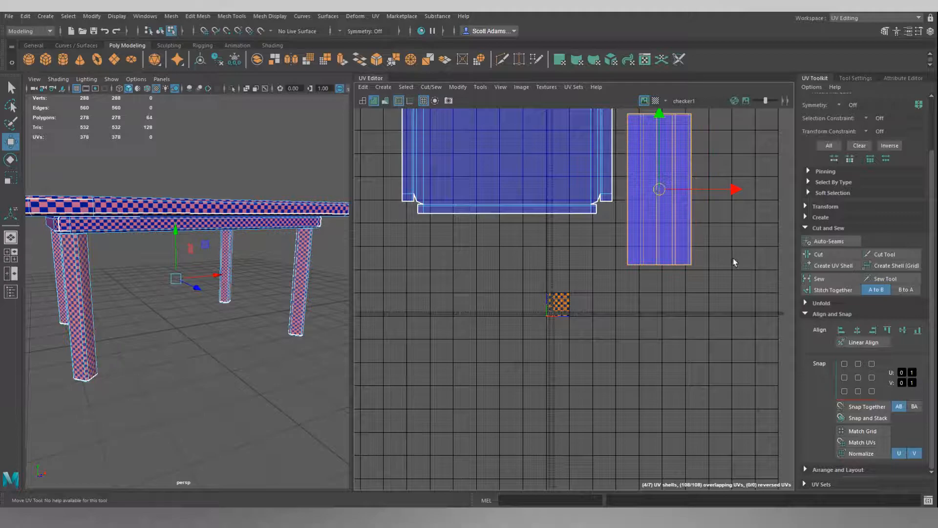
middle_click_drag(733, 263, 650, 334, "alt")
Pull three leg shells off the stack one by one and spread them horizontally into a row without overlap.
left_click(606, 268)
left_click_drag(653, 260, 742, 263)
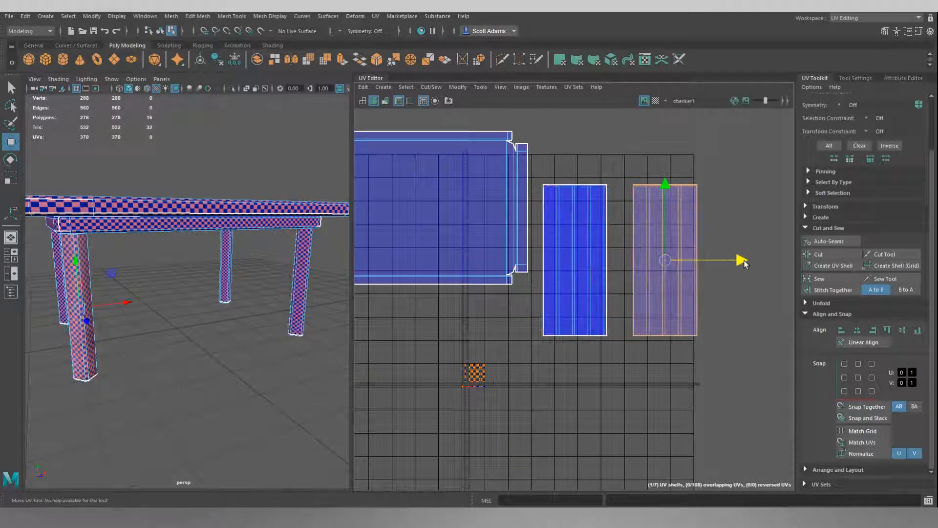
left_click(604, 264)
left_click_drag(648, 260, 777, 245)
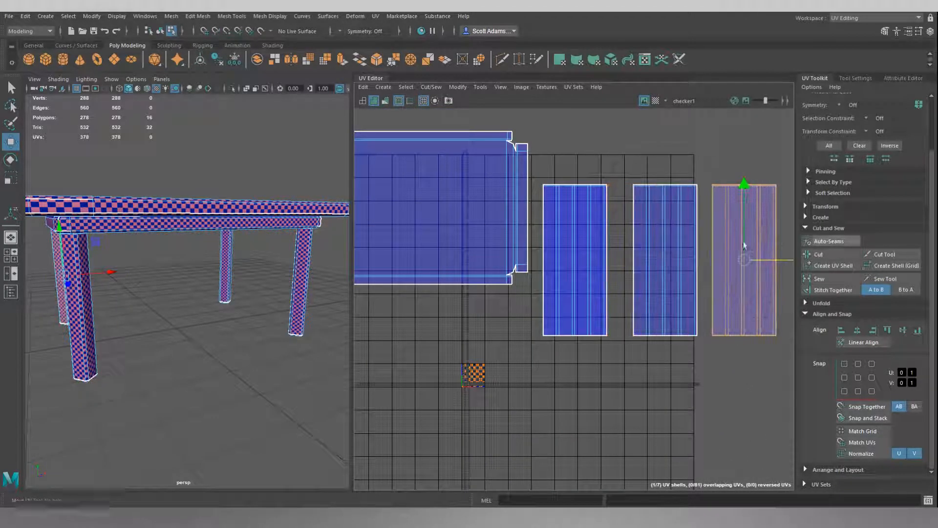
left_click(591, 271)
middle_click_drag(644, 374, 538, 387, "alt")
left_click_drag(545, 274, 804, 285)
middle_click_drag(510, 415, 624, 359, "alt")
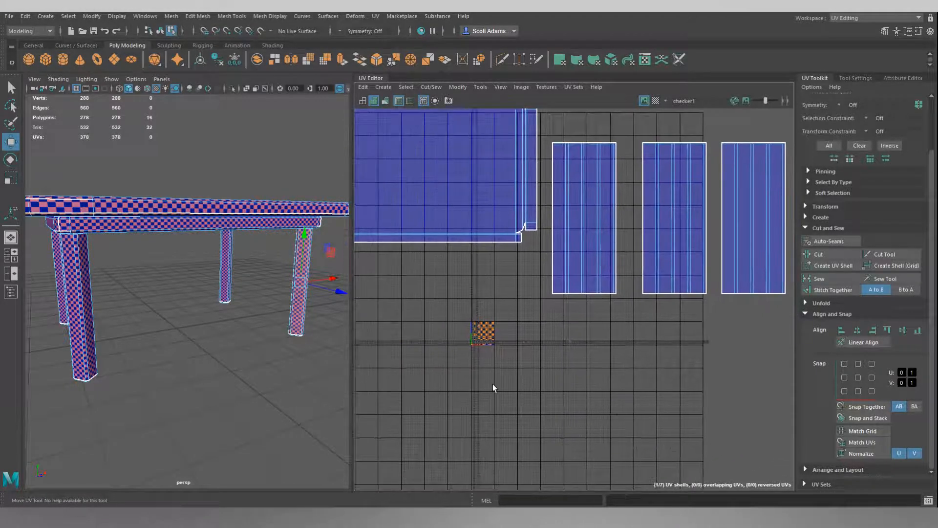
middle_click_drag(493, 384, 559, 353, "alt")
Select the bottom cap face of the first table leg together with the narrow bevel faces around it.
left_click_drag(236, 348, 276, 293, "alt")
left_click(283, 323)
scroll(312, 320, "up", 5)
right_click_drag(309, 247, 312, 289)
left_click(297, 272)
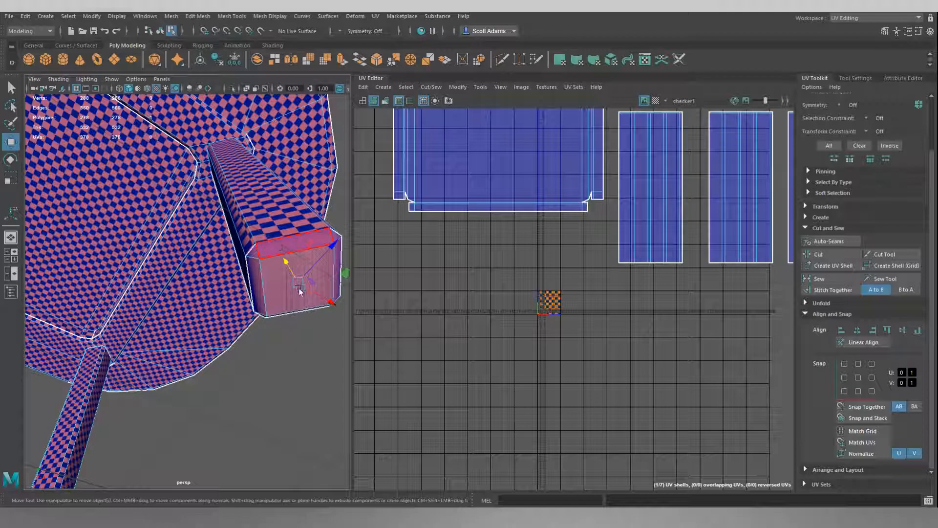
key("q")
left_click(281, 247, "shift")
left_click(256, 254, "shift")
left_click(260, 284, "shift")
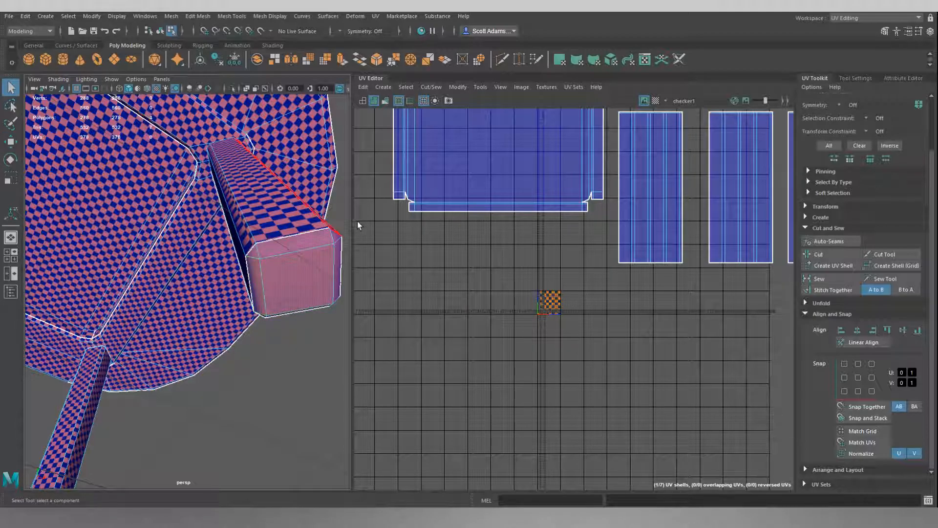
left_click_drag(340, 252, 211, 298, "alt")
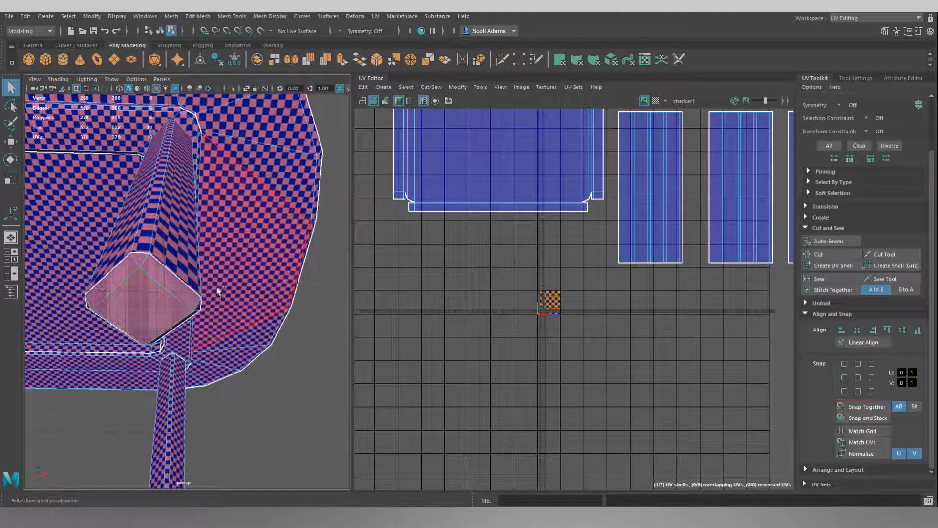
left_click_drag(205, 384, 194, 224, "alt")
left_click(177, 155, "shift")
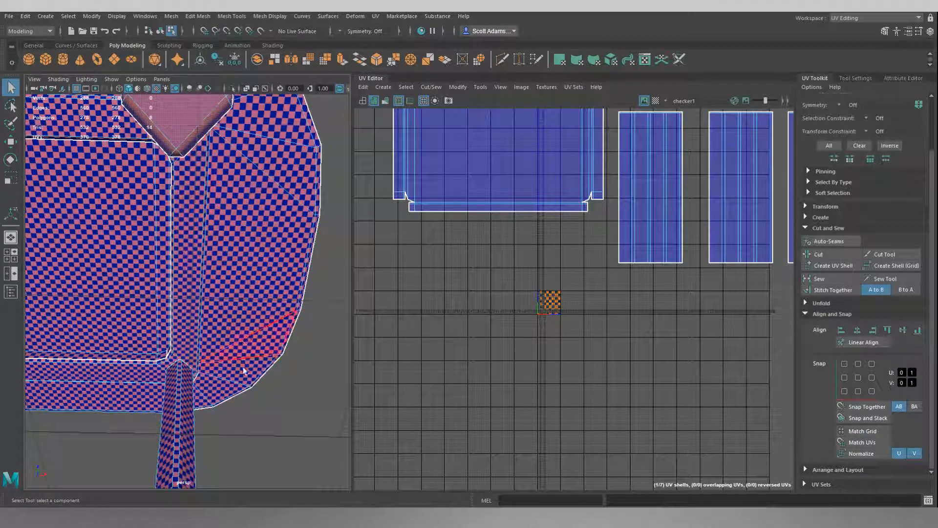
Add the second leg's bottom cap and its surrounding bevel faces to the face selection.
left_click_drag(293, 399, 230, 283, "alt")
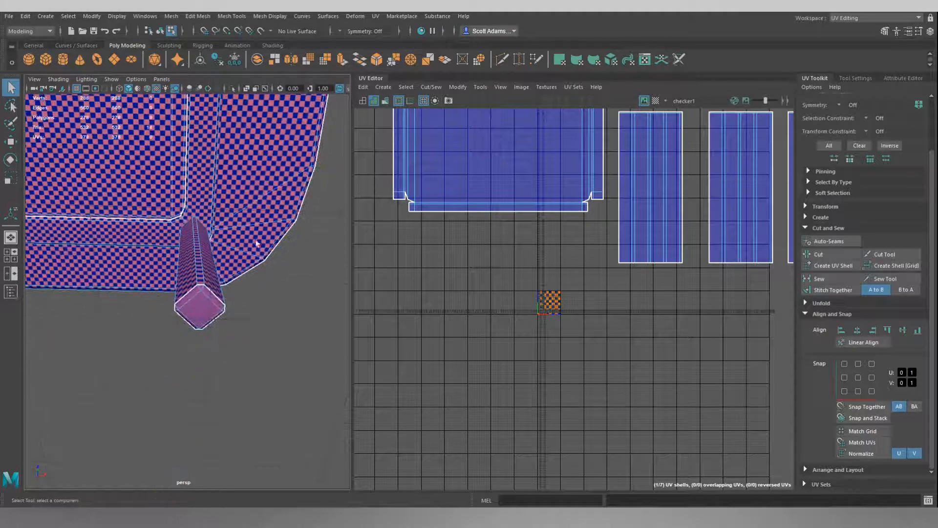
left_click(205, 289, "shift")
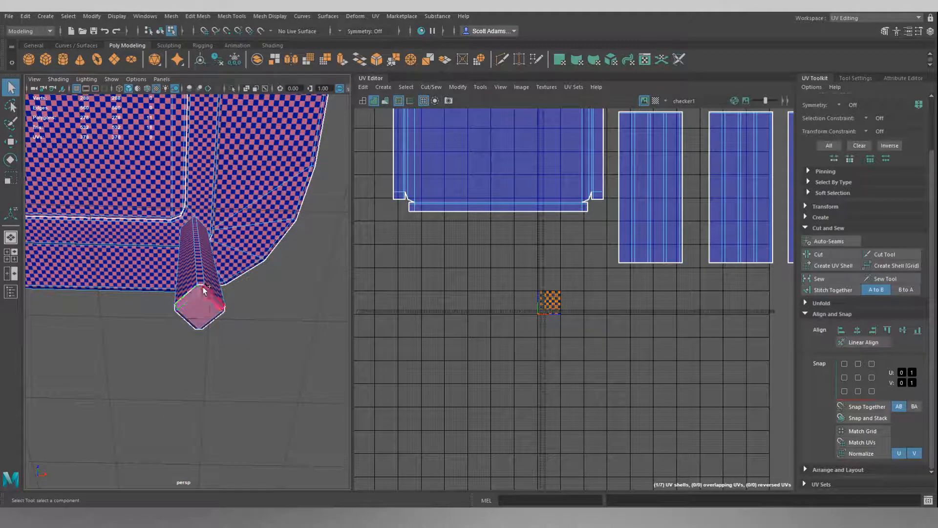
left_click(223, 308, "shift")
left_click(186, 323, "shift")
left_click_drag(206, 326, 177, 321, "alt")
left_click(188, 309, "shift")
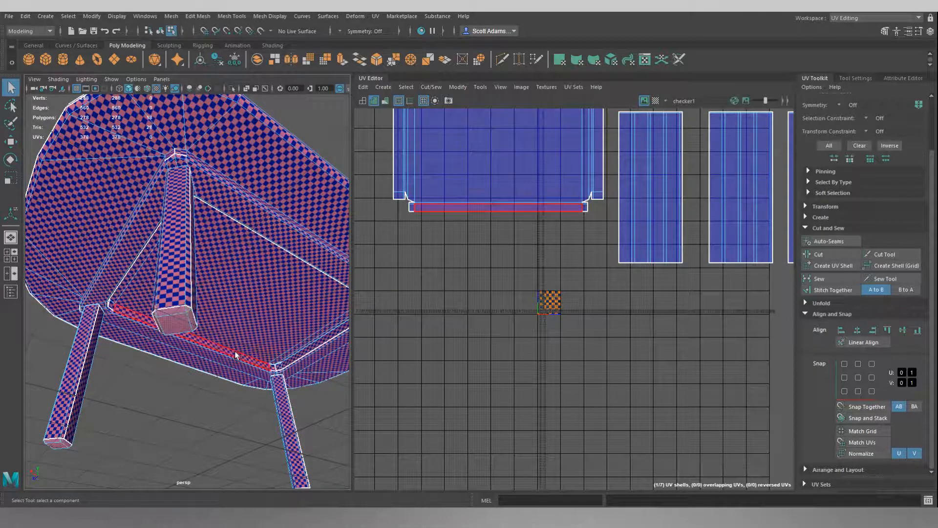
Extend the face selection with the third leg's bottom cap and its surrounding bevel faces.
left_click_drag(233, 350, 207, 352, "alt")
left_click_drag(295, 310, 49, 278, "alt")
middle_click_drag(407, 313, 334, 290, "alt")
left_click_drag(334, 293, 243, 295, "alt")
left_click(247, 265, "shift")
left_click(254, 271, "shift")
left_click(217, 294, "shift")
left_click(224, 304, "shift")
left_click_drag(235, 299, 201, 247, "alt")
left_click(208, 234, "shift")
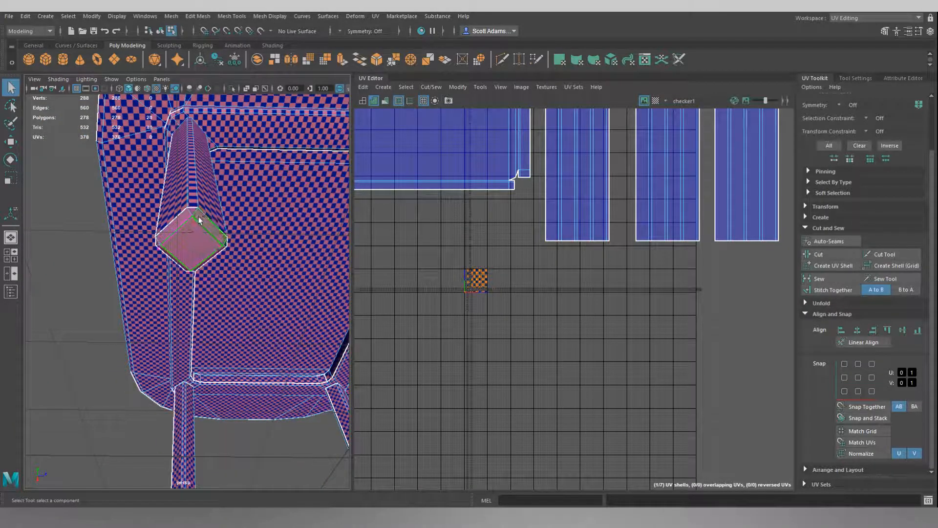
left_click(224, 245, "shift")
Include the fourth leg's bottom cap and bevel faces in the selection, leaving out the tabletop's underside face.
left_click_drag(289, 283, 167, 278, "alt")
left_click_drag(307, 259, 257, 215, "alt")
left_click(258, 216, "shift")
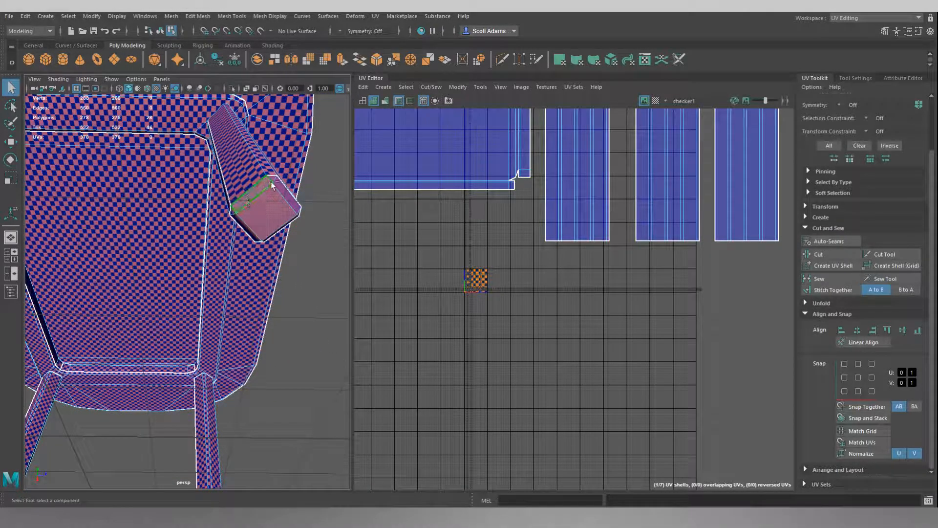
left_click(234, 211, "shift")
left_click(243, 232, "shift")
left_click(247, 236, "shift")
left_click(253, 234, "shift")
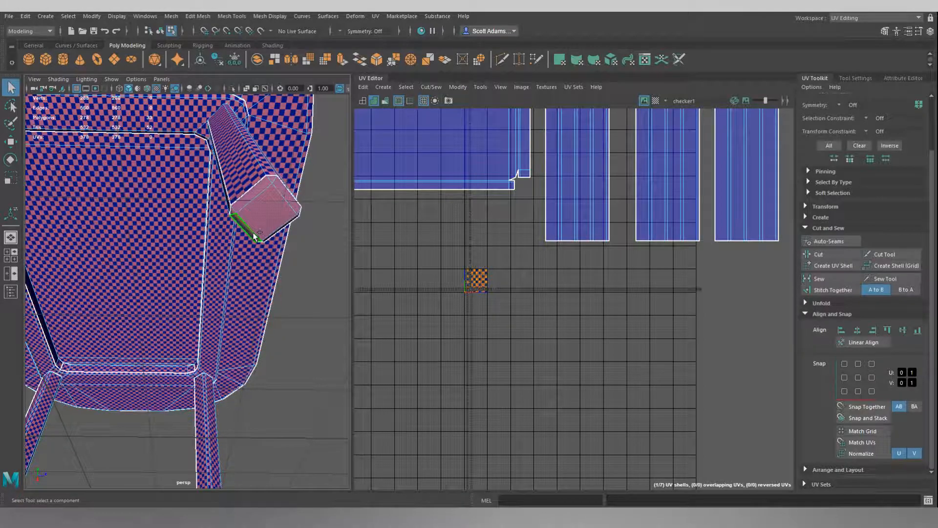
left_click(254, 260, "shift")
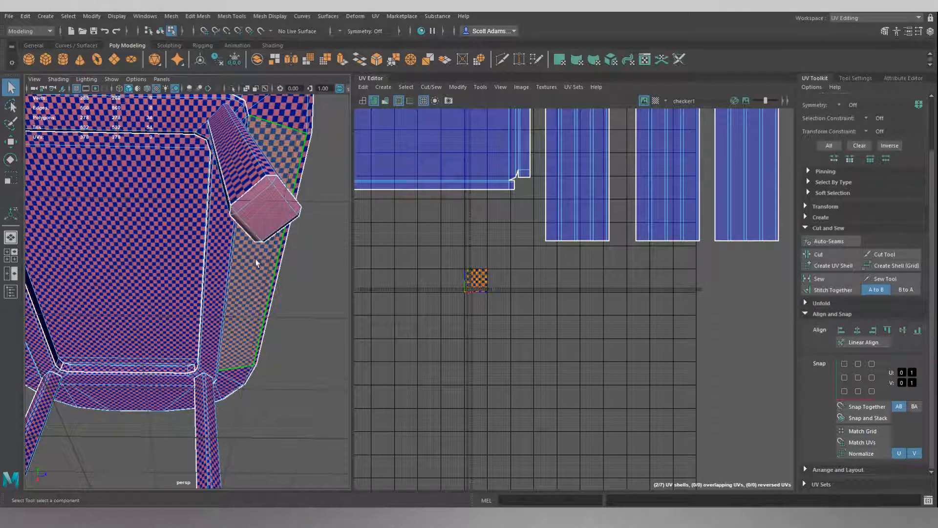
left_click(247, 276, "shift")
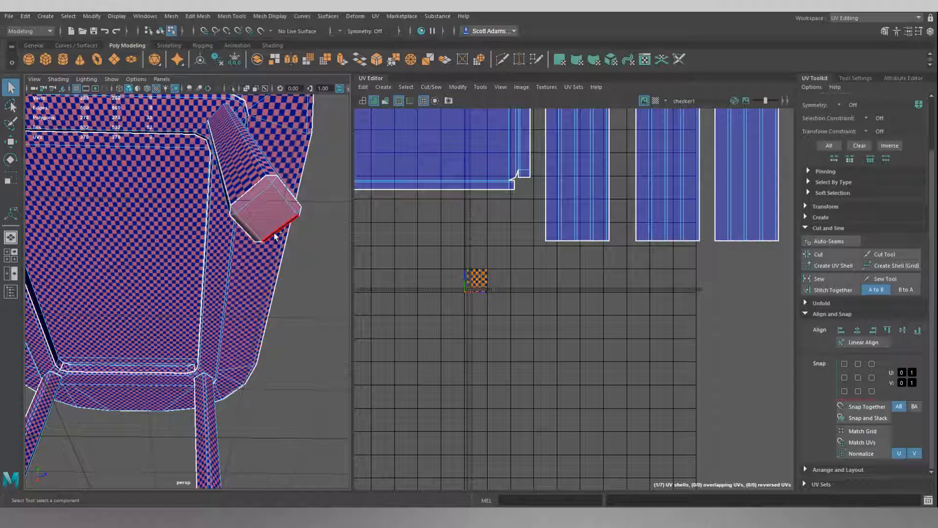
left_click_drag(313, 279, 251, 278, "alt")
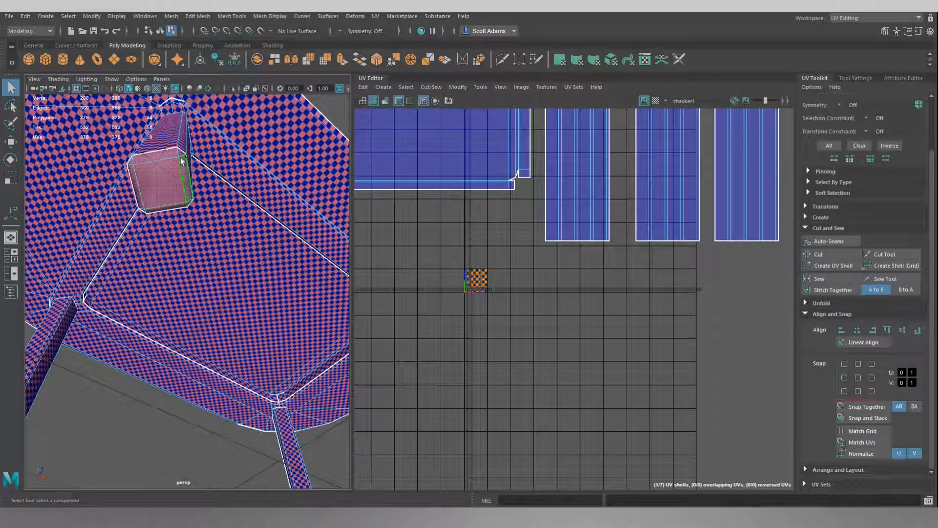
left_click_drag(266, 333, 230, 323, "alt")
Project the selected leg-bottom faces with planar mapping from the Y axis, fitted to the bounding box.
left_click_drag(242, 171, 293, 273, "alt")
middle_click_drag(317, 317, 108, 283, "alt")
left_click_drag(108, 282, 411, 241, "alt")
left_click(384, 87)
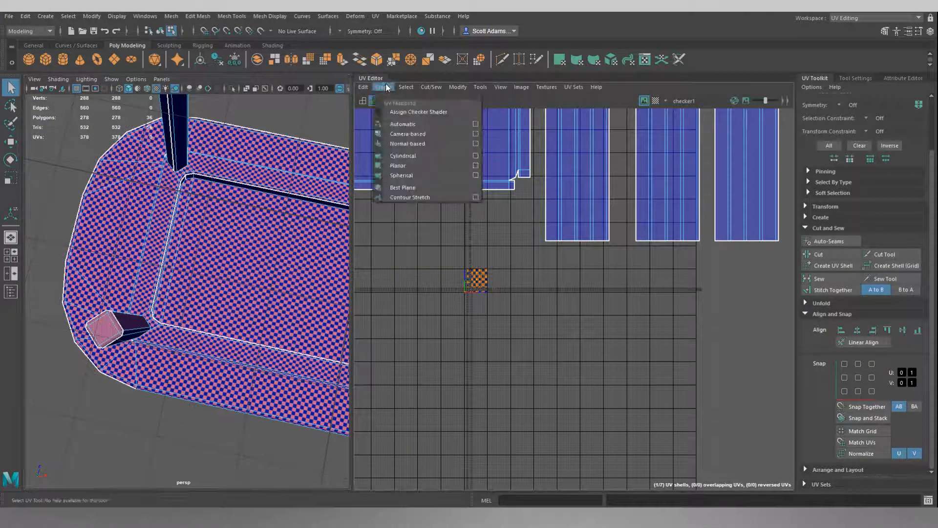
left_click(476, 166)
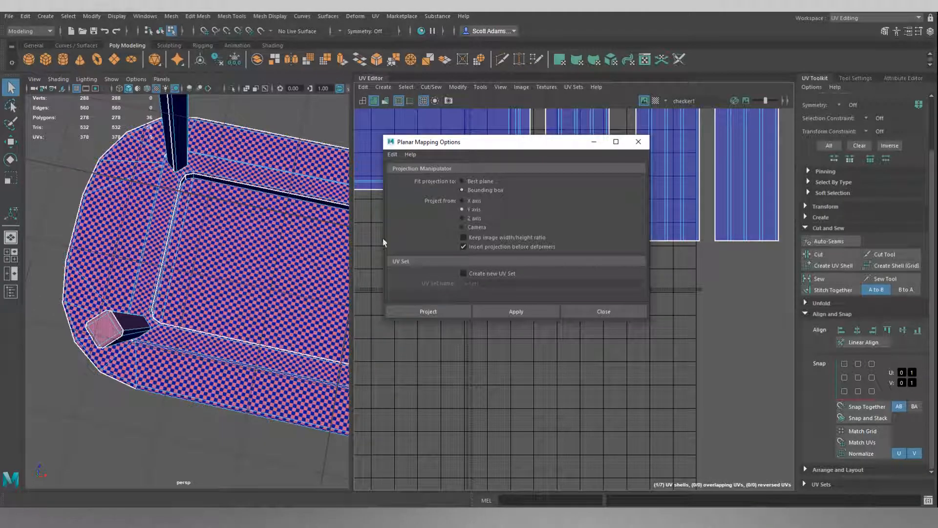
left_click_drag(219, 261, 246, 355, "alt")
scroll(239, 303, "down", 3)
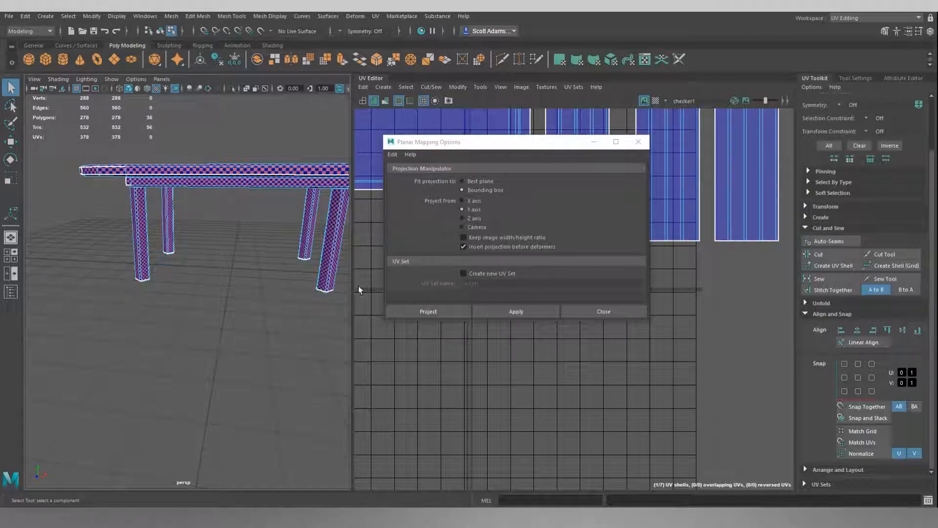
left_click(429, 310)
Select the four small leg-bottom shells at the corners of the checker tile as whole UV shells.
scroll(471, 306, "up", 3)
middle_click_drag(558, 272, 562, 374, "alt")
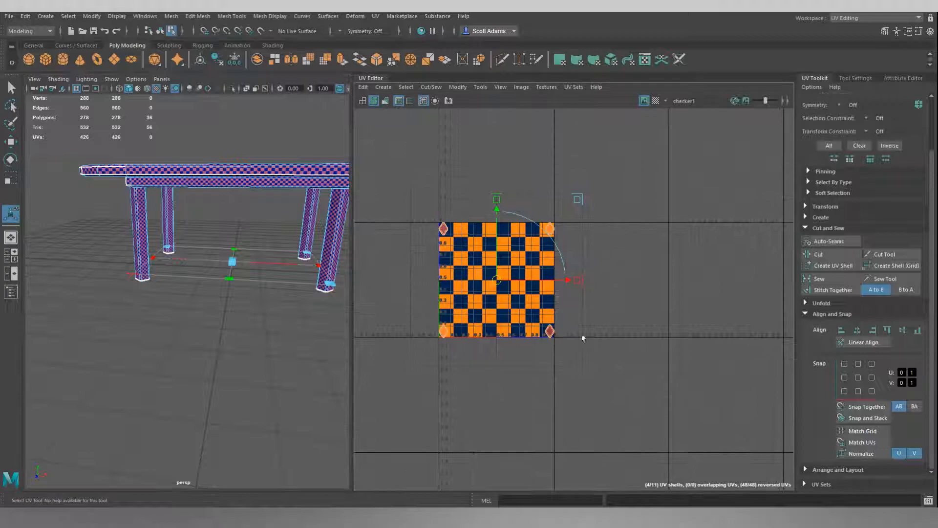
scroll(586, 266, "up", 2)
middle_click_drag(586, 267, 629, 233, "alt")
left_click(669, 240)
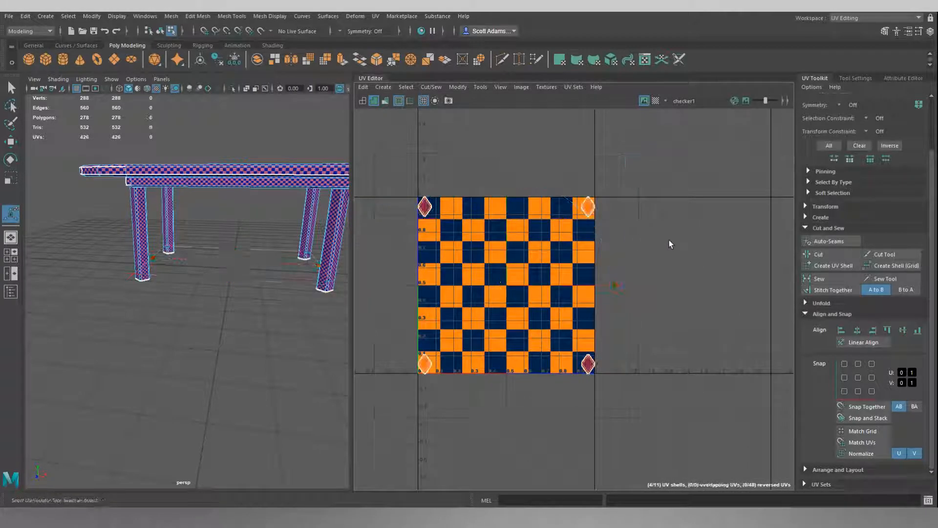
right_click_drag(406, 177, 383, 153)
left_click_drag(383, 153, 621, 447)
left_click_drag(251, 266, 270, 215, "alt")
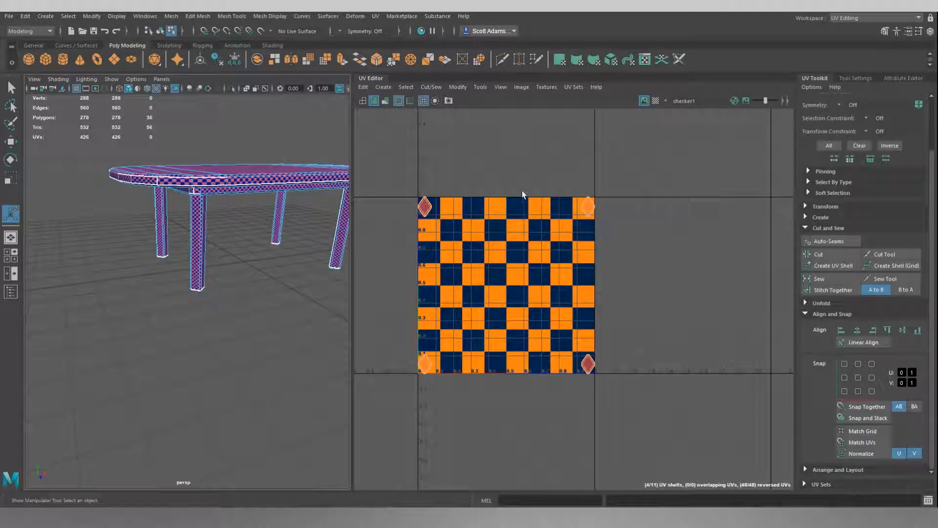
left_click(388, 145)
left_click_drag(381, 155, 634, 418)
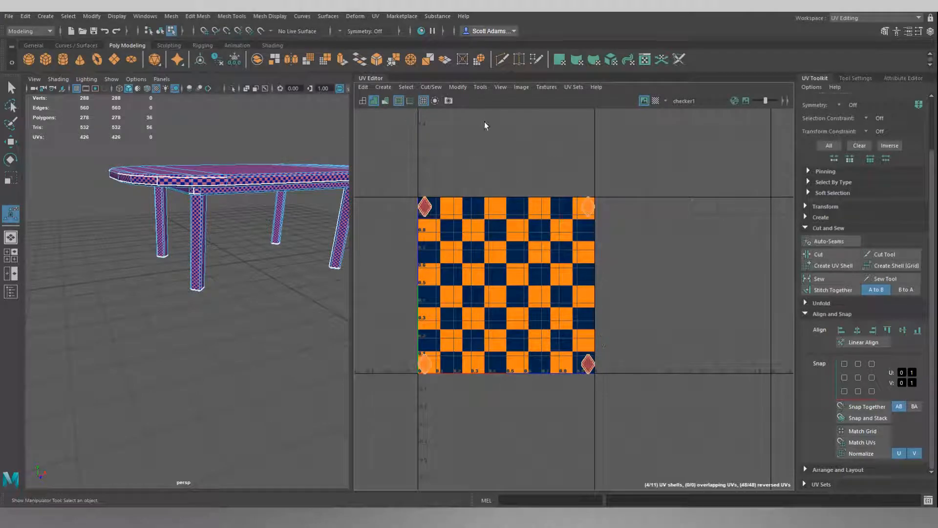
Flip the four selected leg-bottom shells to correct their reversed UV orientation, then clear the selection.
left_click(459, 87)
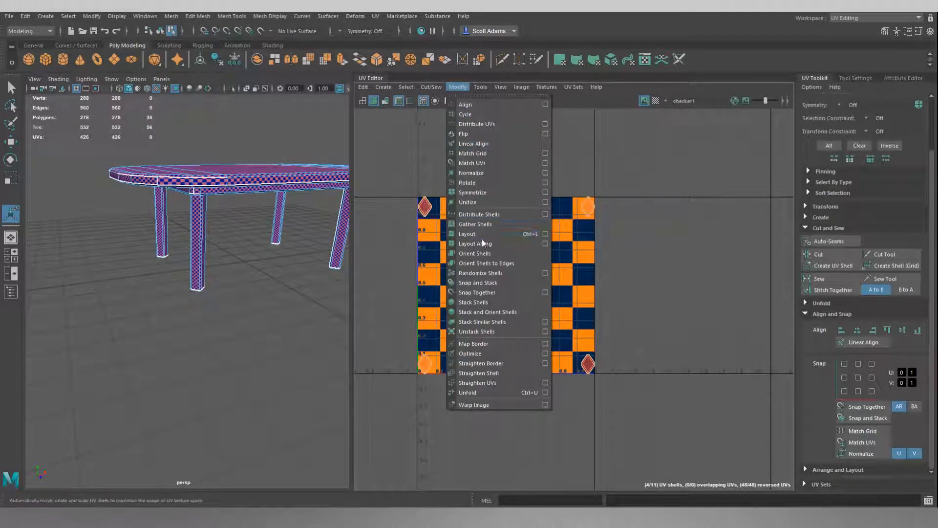
left_click(470, 134)
left_click(396, 174)
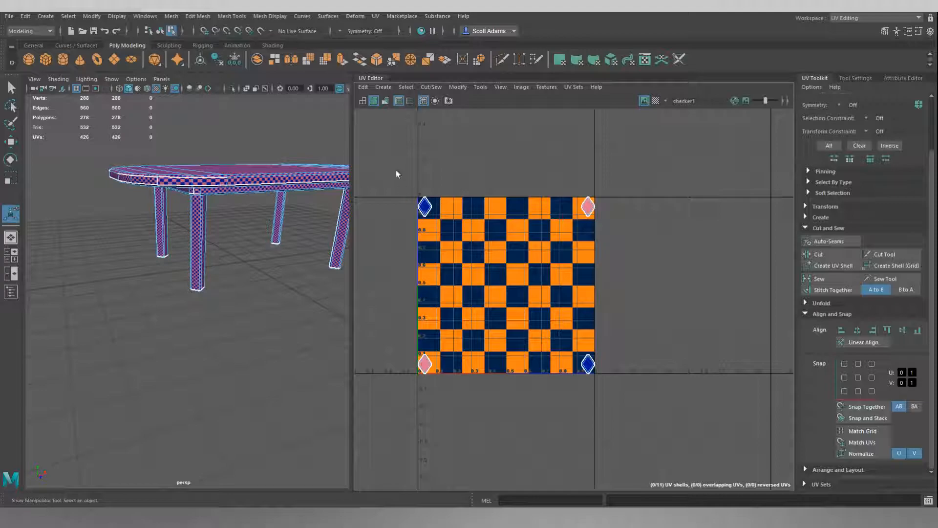
left_click(373, 101)
left_click(374, 101)
Select the four leg-bottom shells again and move them along U, clear of the checker tile.
left_click_drag(384, 164, 636, 447)
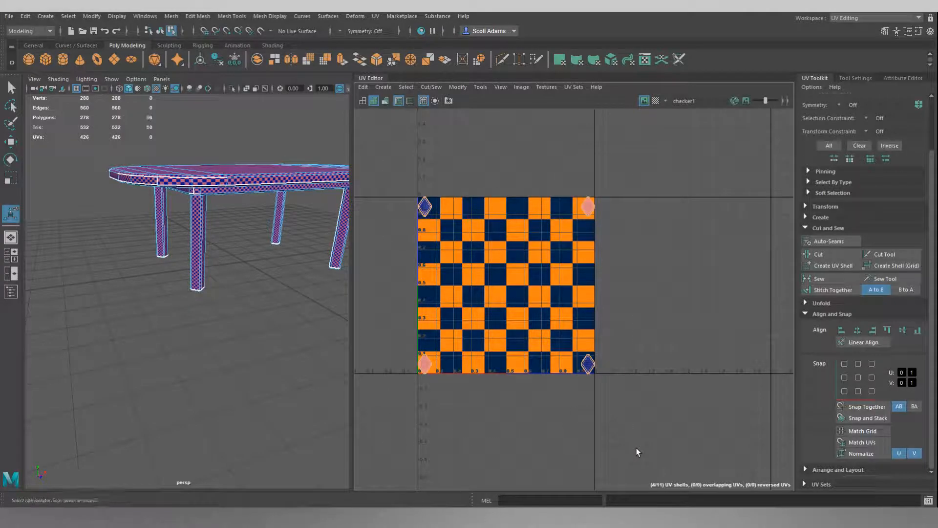
key("w")
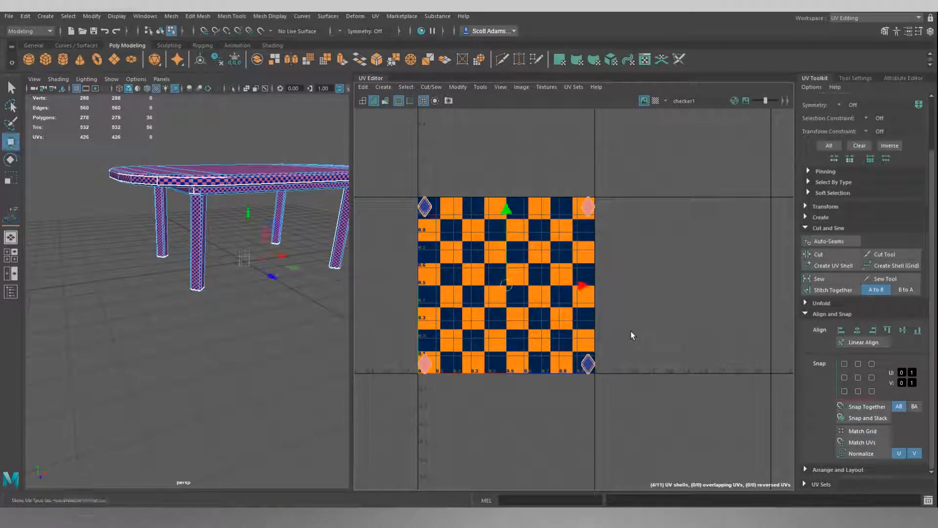
left_click_drag(581, 289, 795, 285)
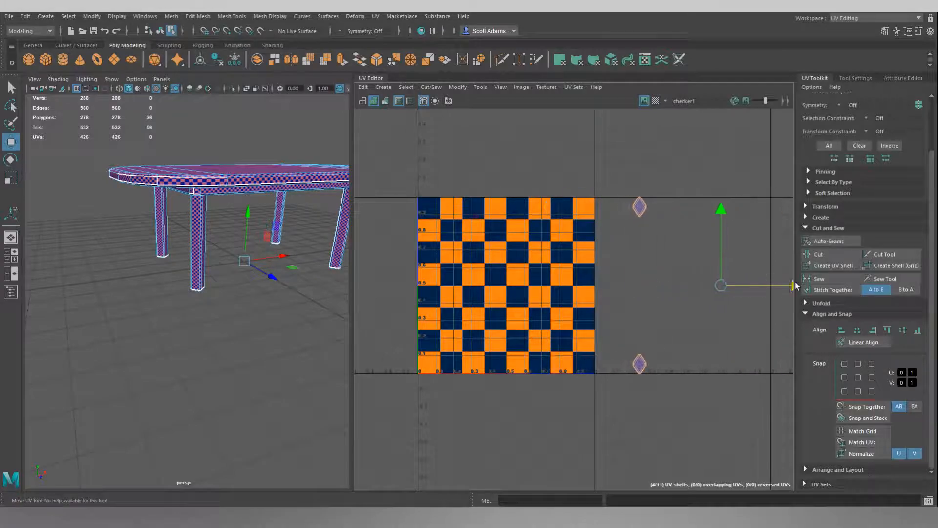
middle_click_drag(630, 294, 436, 289, "alt")
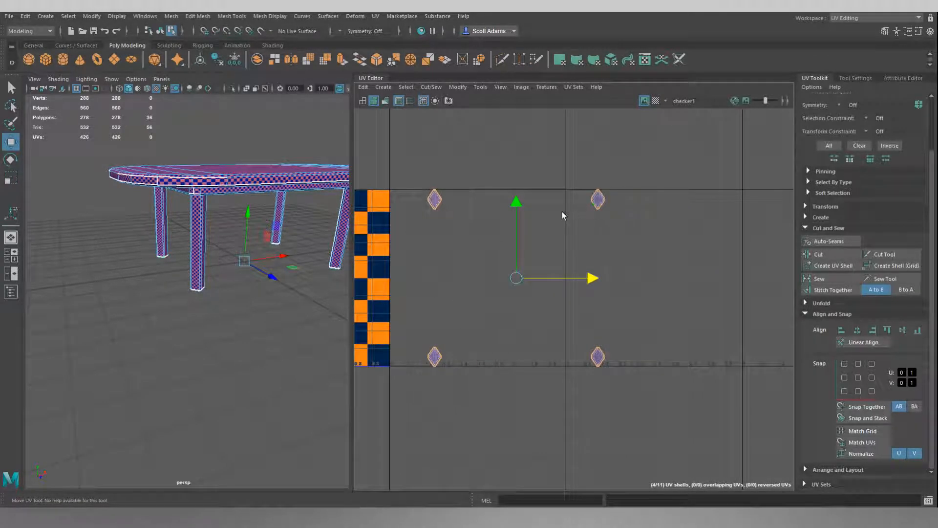
scroll(505, 215, "up", 2)
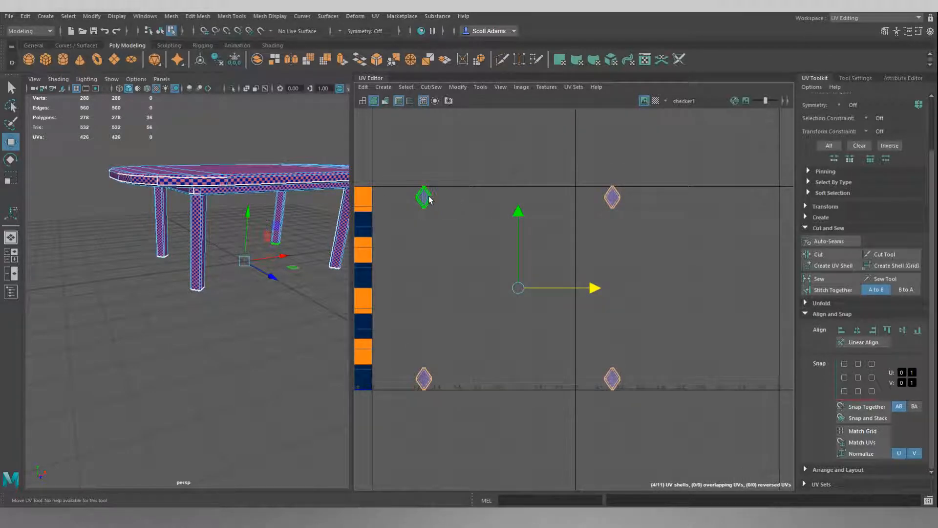
Scale up the four leg-bottom shells uniformly so the checkers on the leg bottoms become much larger squares.
left_click_drag(226, 303, 239, 224, "alt")
scroll(248, 199, "up", 4)
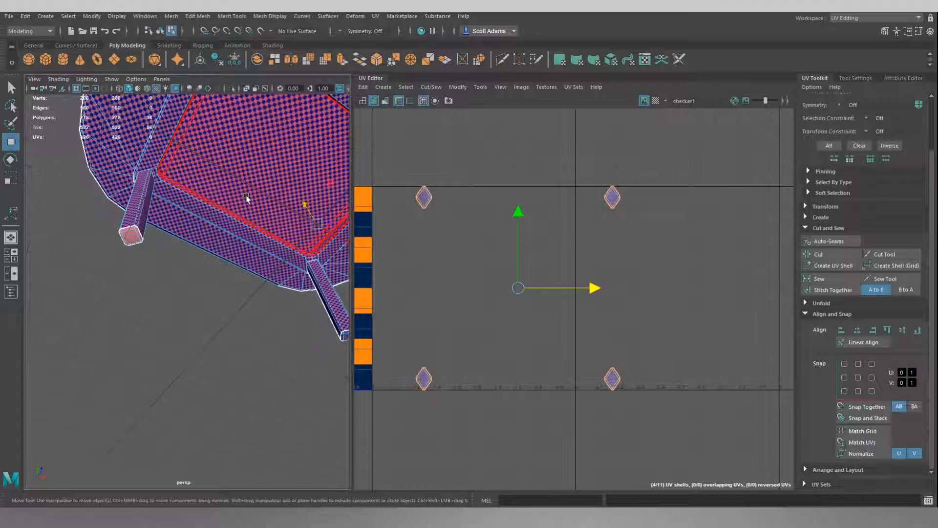
middle_click_drag(247, 199, 213, 320, "alt")
scroll(248, 211, "up", 3)
middle_click_drag(247, 212, 238, 335, "alt")
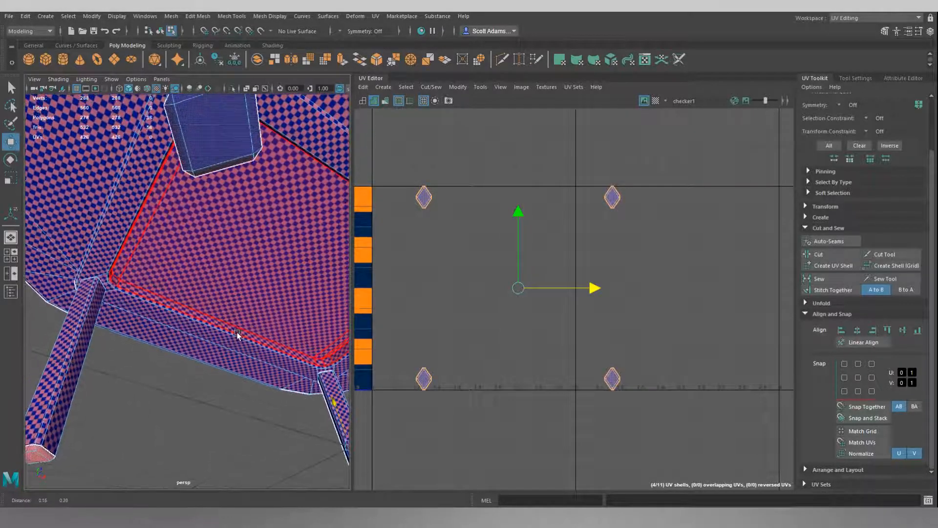
scroll(231, 158, "down", 3)
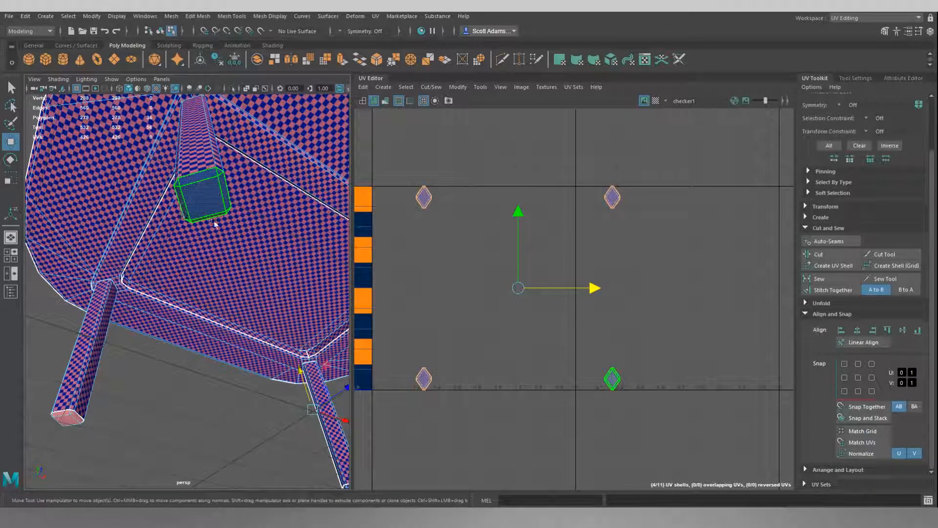
key("r")
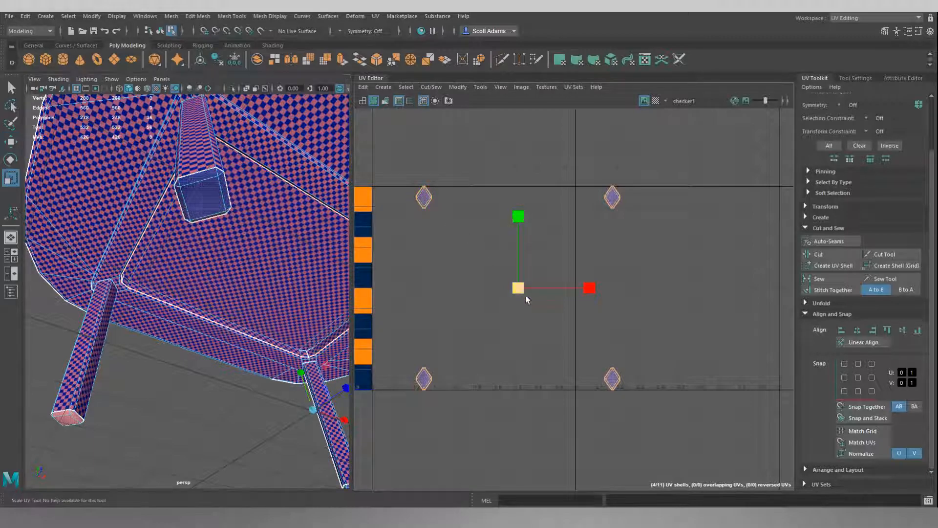
left_click_drag(521, 289, 732, 145)
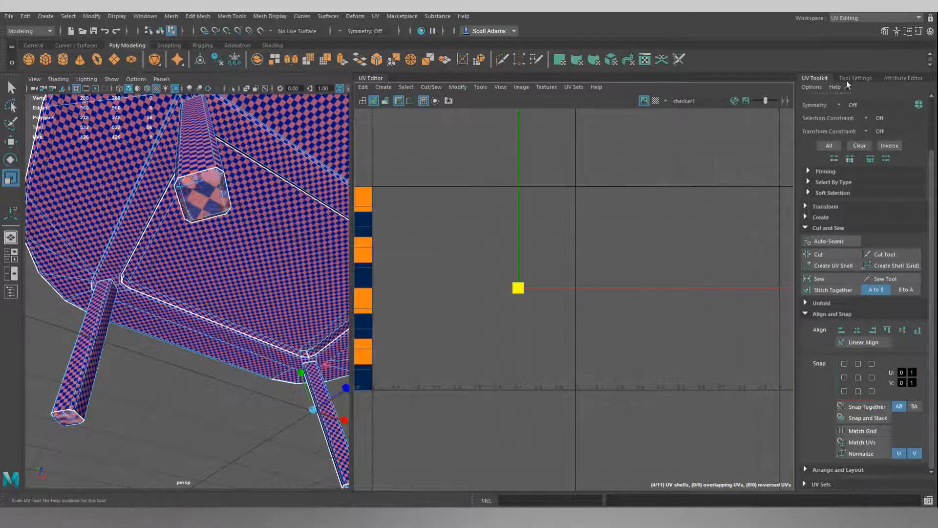
Move the enlarged leg-bottom shells into the empty grid area below the rectangular underside shell.
scroll(635, 276, "down", 5)
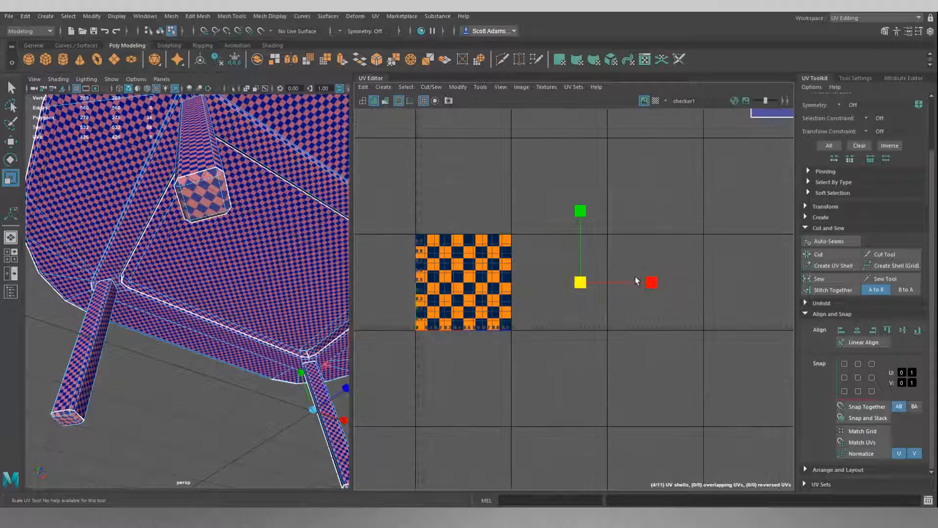
scroll(635, 277, "down", 8)
key("w")
left_click_drag(627, 278, 535, 333)
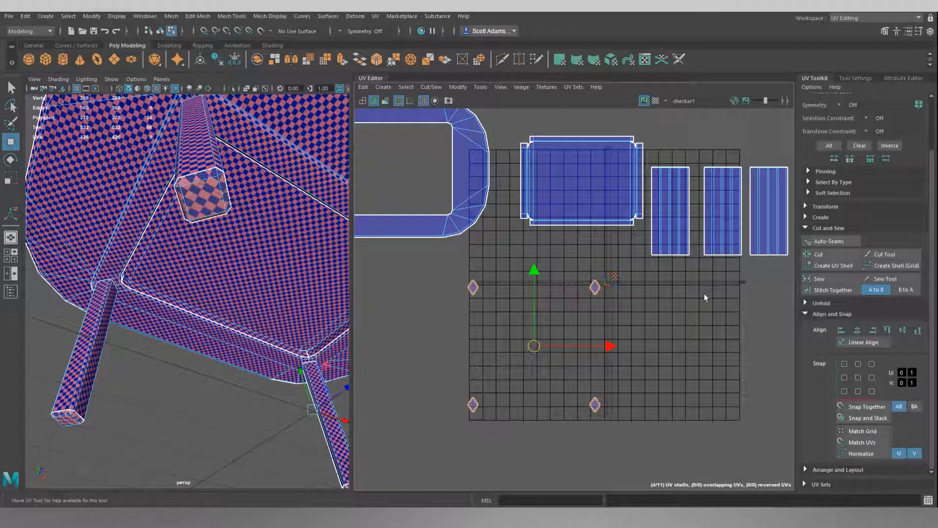
key("r")
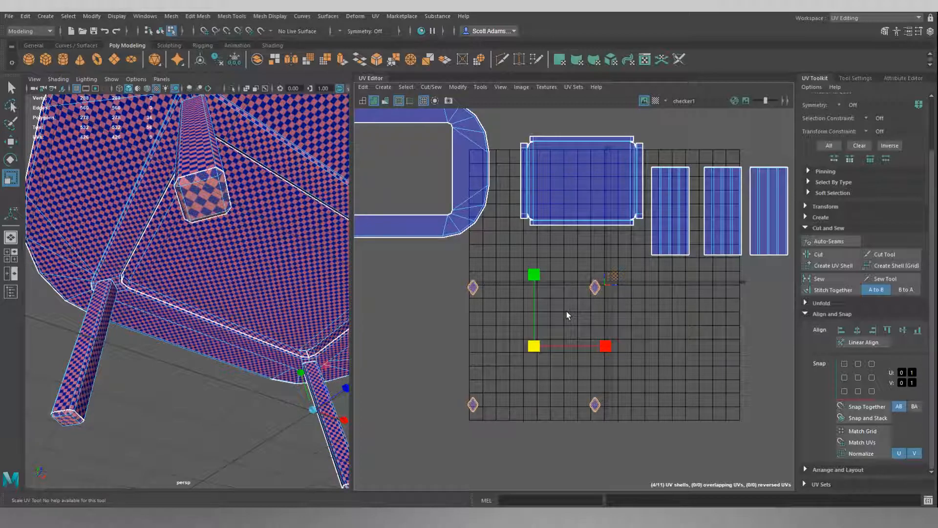
left_click(498, 313)
left_click_drag(455, 267, 649, 448)
left_click(479, 325)
left_click_drag(455, 266, 647, 454)
left_click_drag(604, 346, 641, 350)
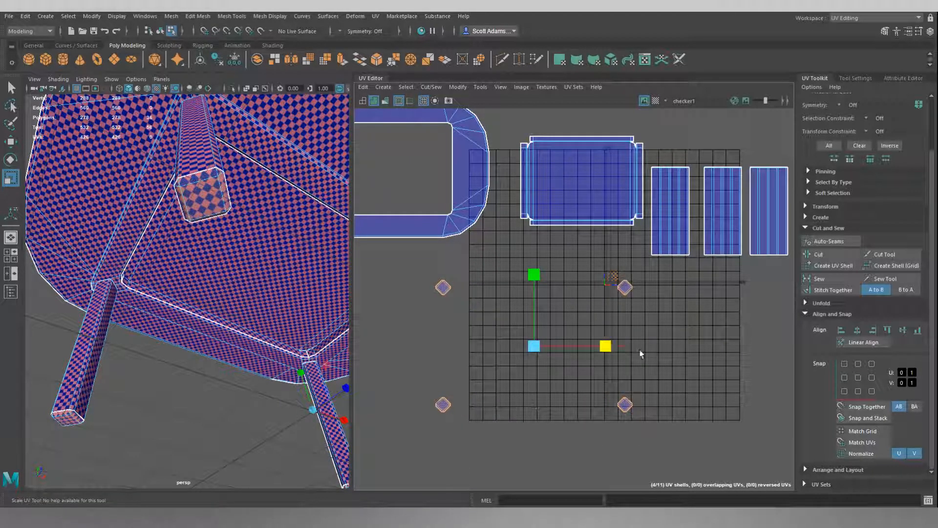
key("ctrl+z")
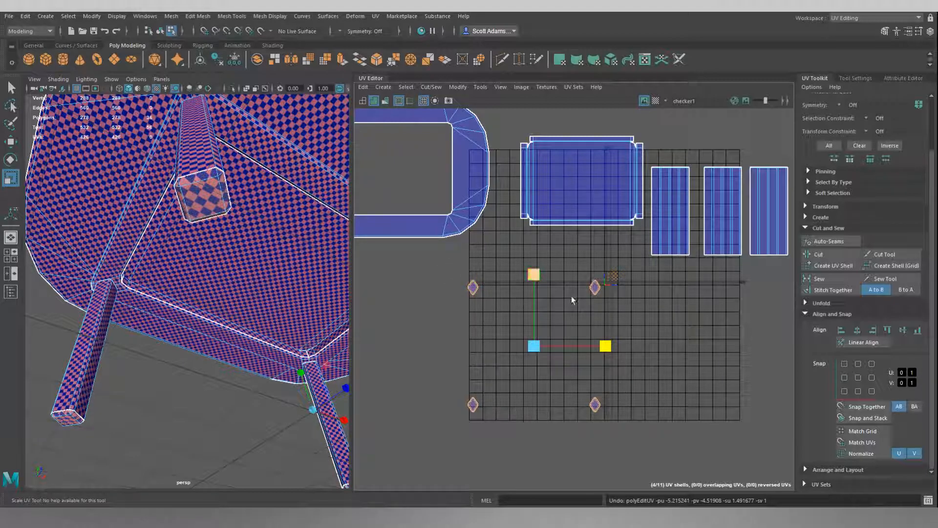
left_click_drag(441, 264, 608, 292)
left_click_drag(664, 290, 680, 293)
key("ctrl+z")
key("ctrl+z")
key("ctrl+z")
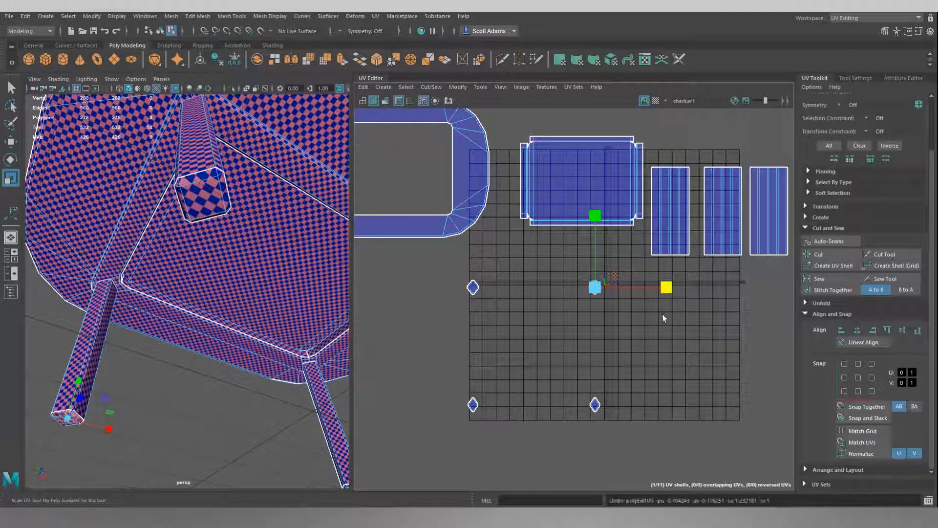
key("ctrl+z")
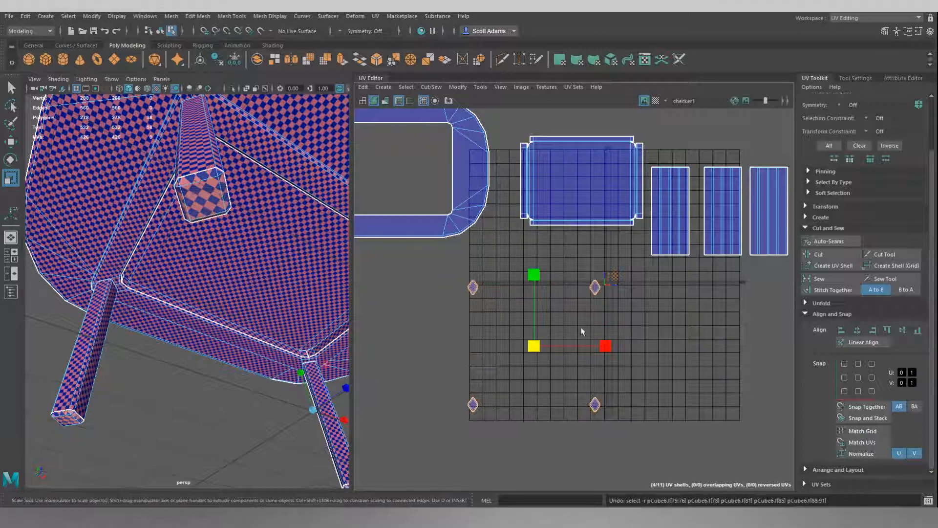
Stretch the four leg-bottom shells along U until the checkers on the leg bottoms look square, keeping all four selected.
left_click_drag(606, 349, 638, 353)
scroll(255, 204, "up", 3)
left_click_drag(241, 160, 223, 200, "alt")
left_click(487, 327)
left_click_drag(420, 263, 697, 458)
left_click_drag(250, 246, 259, 209, "alt")
left_click(260, 209)
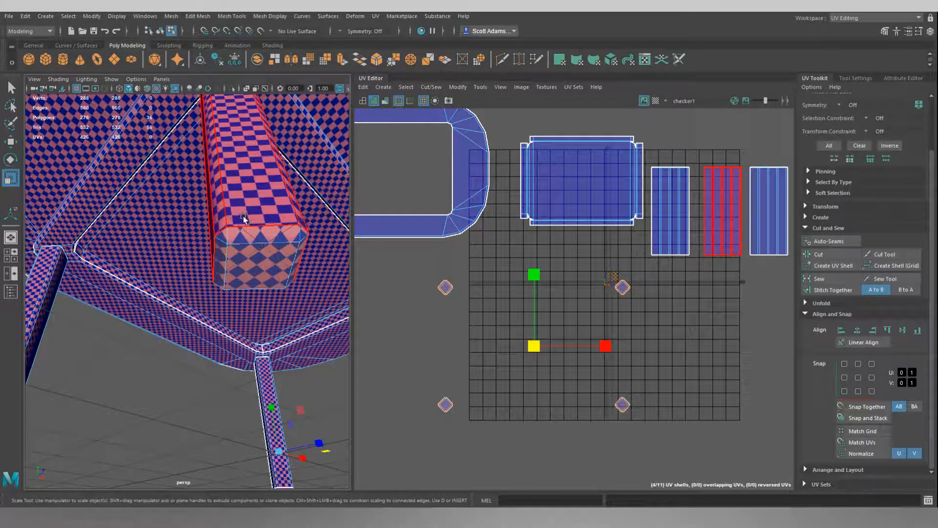
left_click(262, 262)
left_click_drag(263, 262, 265, 210, "alt")
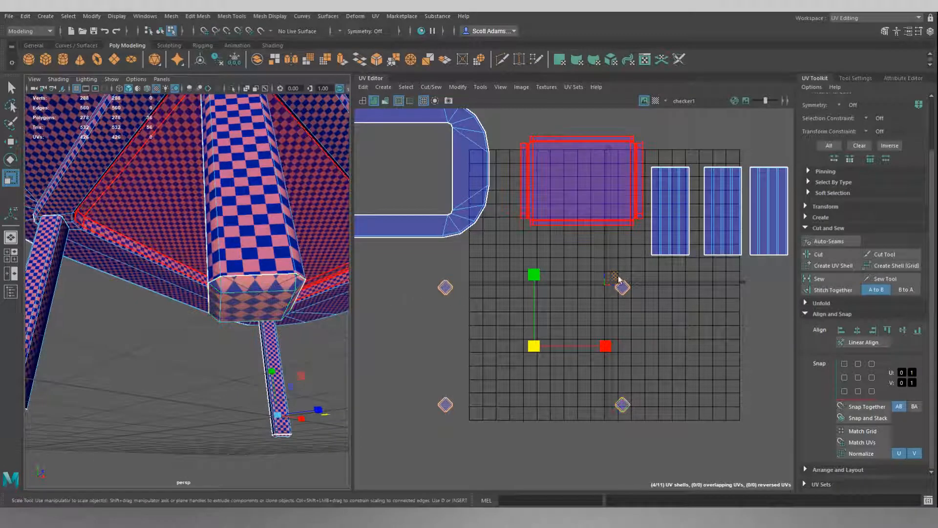
Stitch the leg-bottom shells onto the four leg shells along the leftmost bottom edge of each leg shell.
left_click(595, 263)
right_click_drag(595, 262, 596, 239)
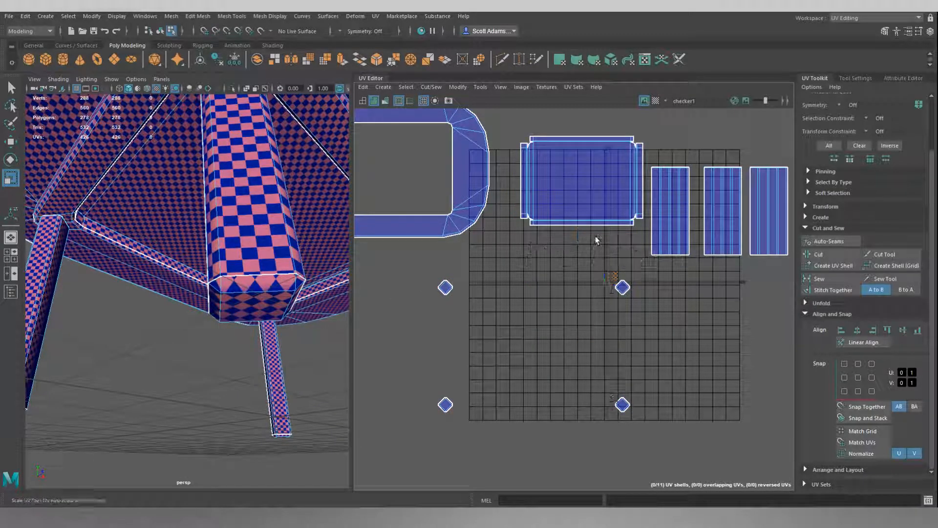
left_click(657, 258)
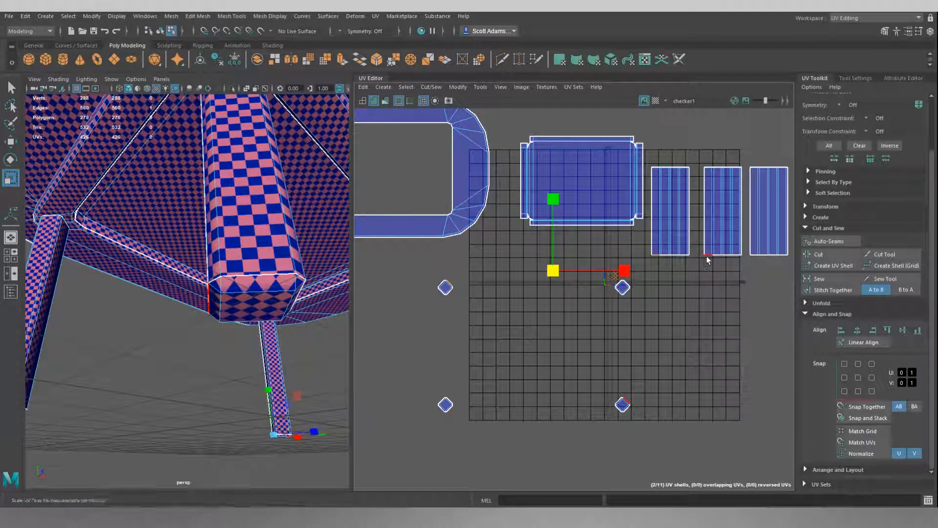
middle_click_drag(749, 287, 658, 300, "alt")
left_click(665, 267, "shift")
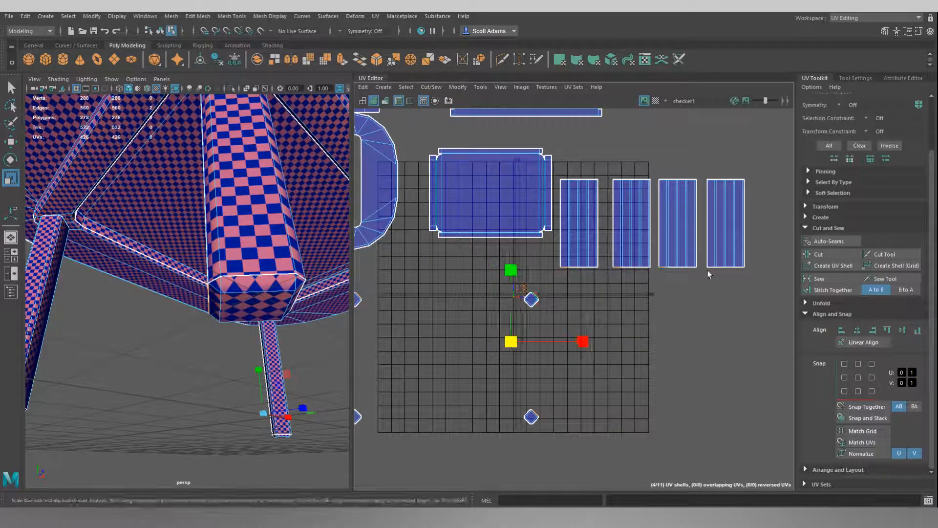
left_click(711, 267, "shift")
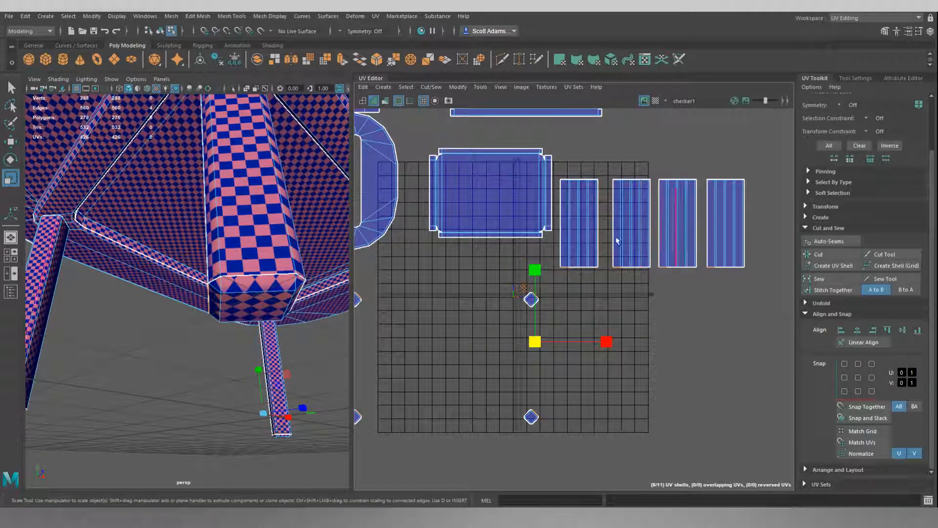
left_click(826, 289)
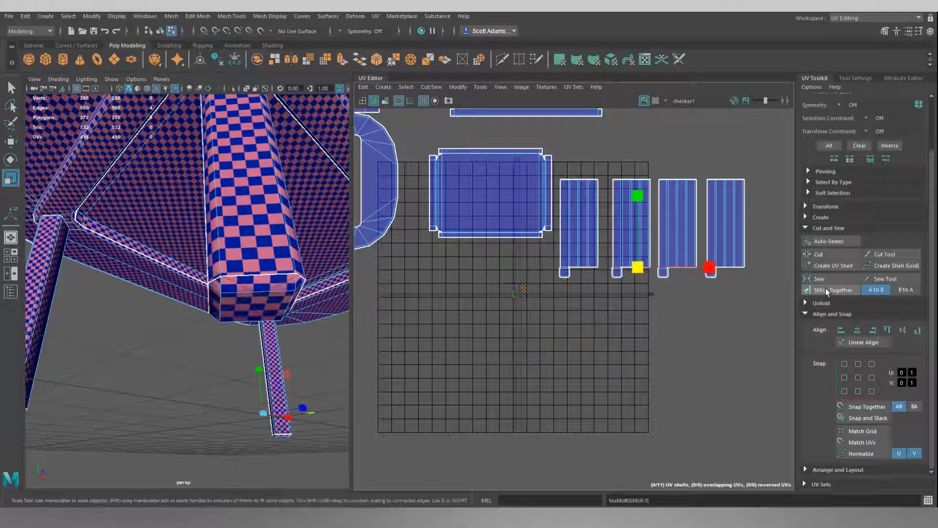
Examine the stitched leg shells in the UV layout and the checker pattern on the table's legs and top.
scroll(644, 328, "up", 3)
middle_click_drag(652, 288, 659, 383, "alt")
scroll(519, 344, "down", 1)
scroll(519, 345, "down", 6)
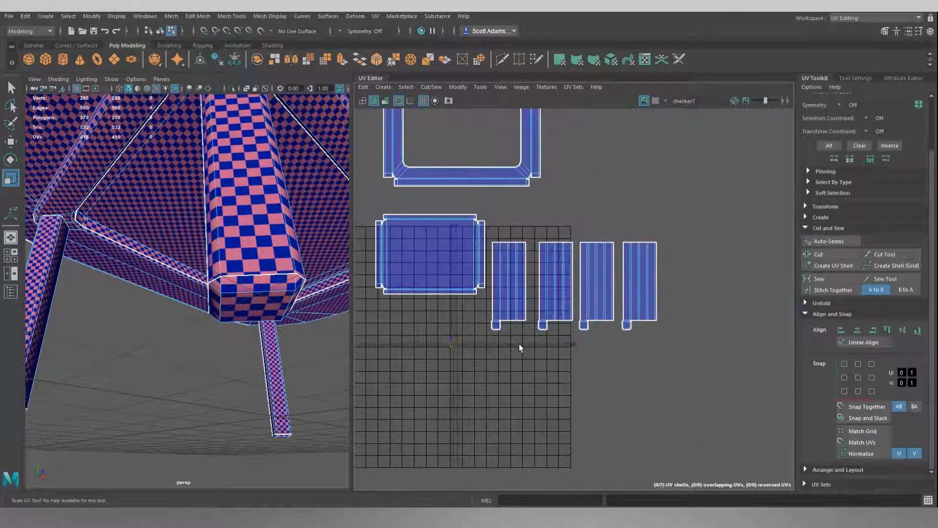
middle_click_drag(456, 342, 549, 358, "alt")
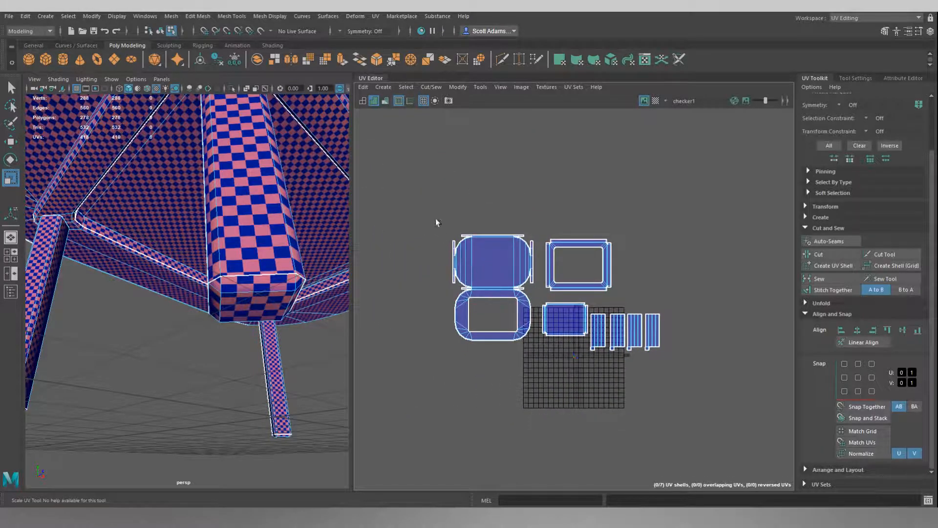
scroll(319, 271, "down", 5)
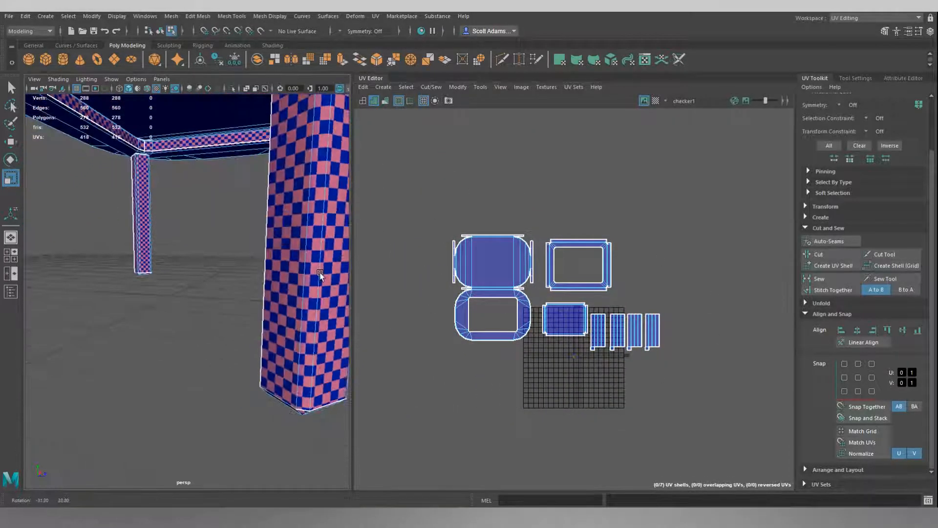
left_click_drag(268, 252, 321, 258, "alt")
left_click_drag(211, 227, 327, 293, "alt")
scroll(270, 264, "down", 5)
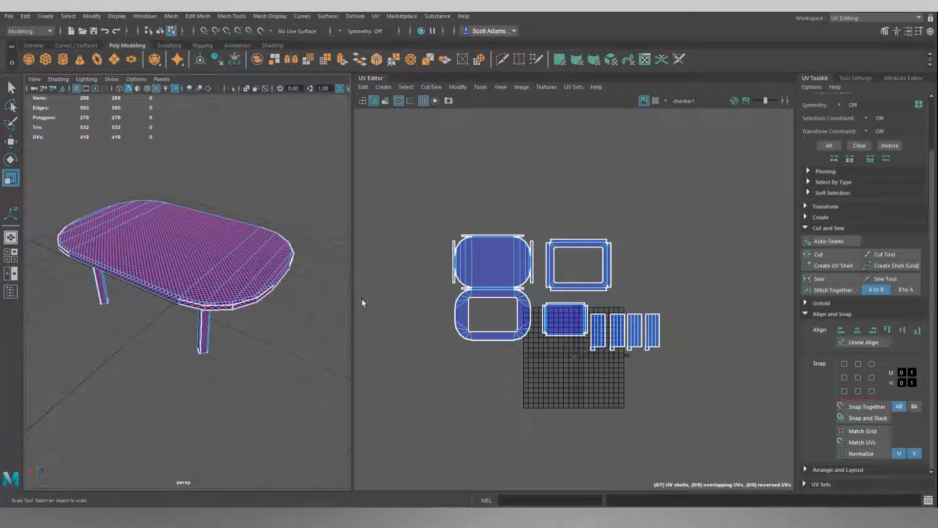
Select all of the table's UV shells and open the Layout UVs options.
right_click_drag(678, 246, 653, 233)
left_click_drag(411, 198, 719, 413)
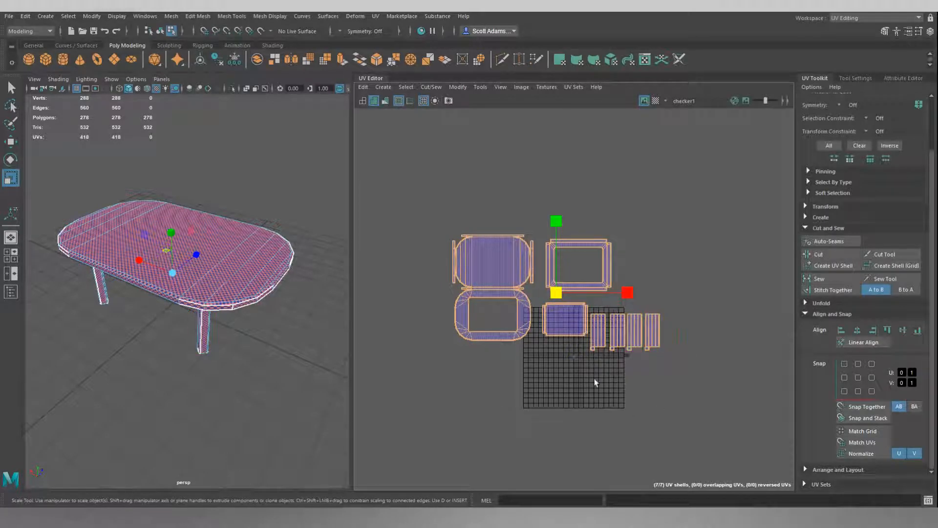
scroll(580, 376, "up", 10)
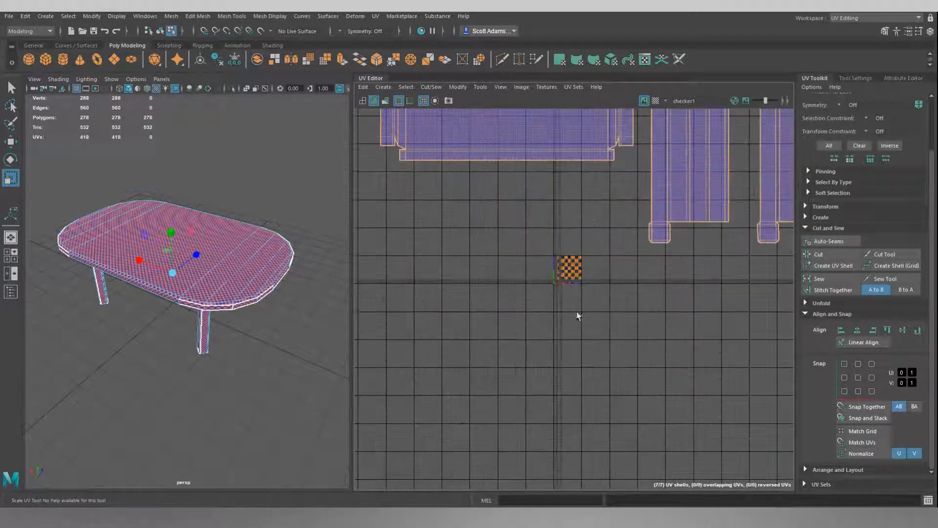
scroll(575, 261, "up", 5)
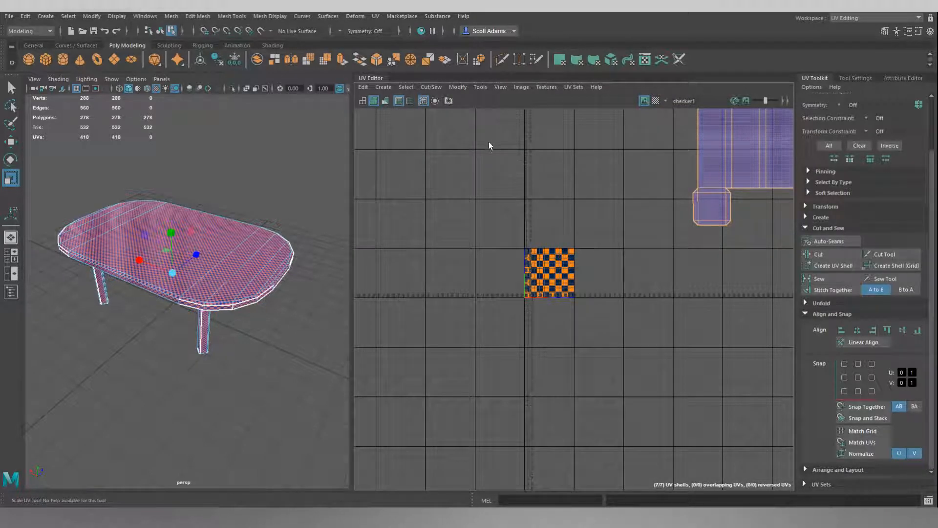
left_click(462, 87)
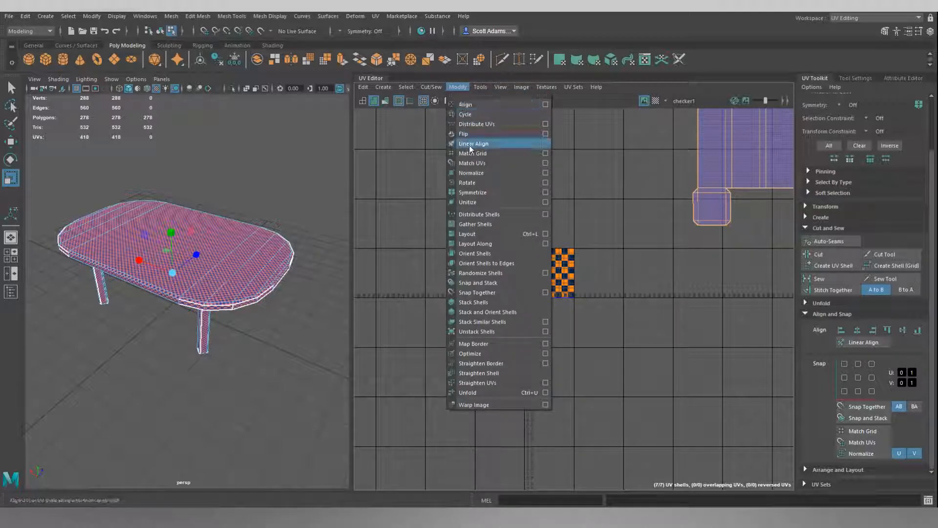
left_click(546, 234)
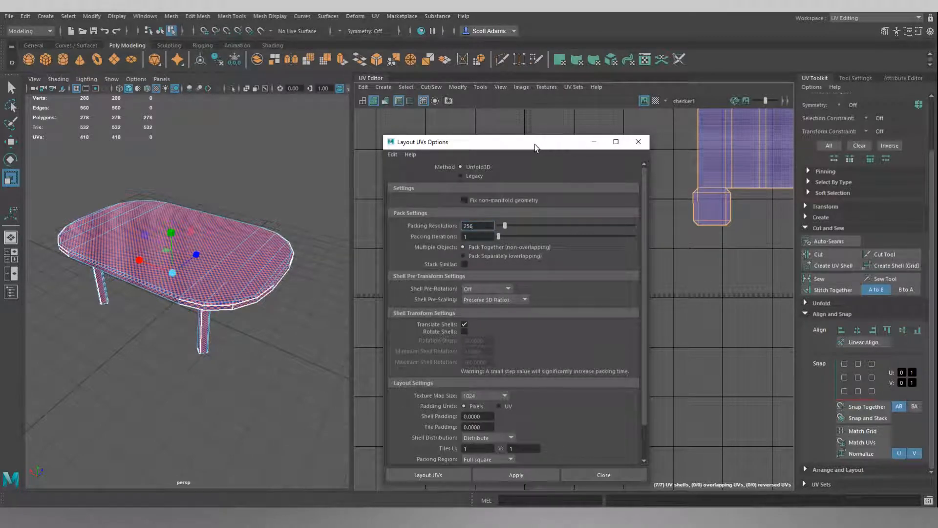
left_click_drag(535, 145, 533, 130)
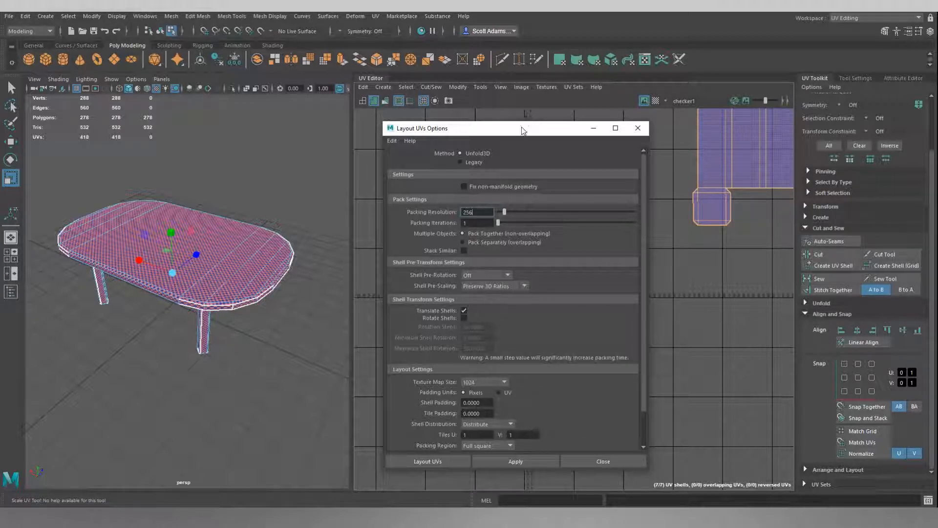
left_click_drag(522, 127, 527, 109)
Lay out the selected shells with a shell padding of 20 pixels and a texture map size of 2048.
scroll(491, 384, "down", 2)
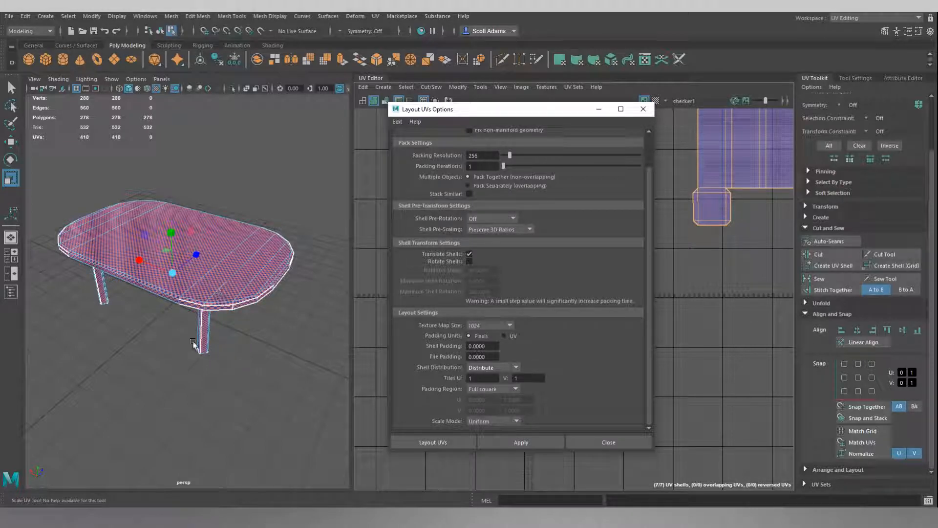
left_click_drag(486, 349, 468, 346)
type("20")
left_click(509, 325)
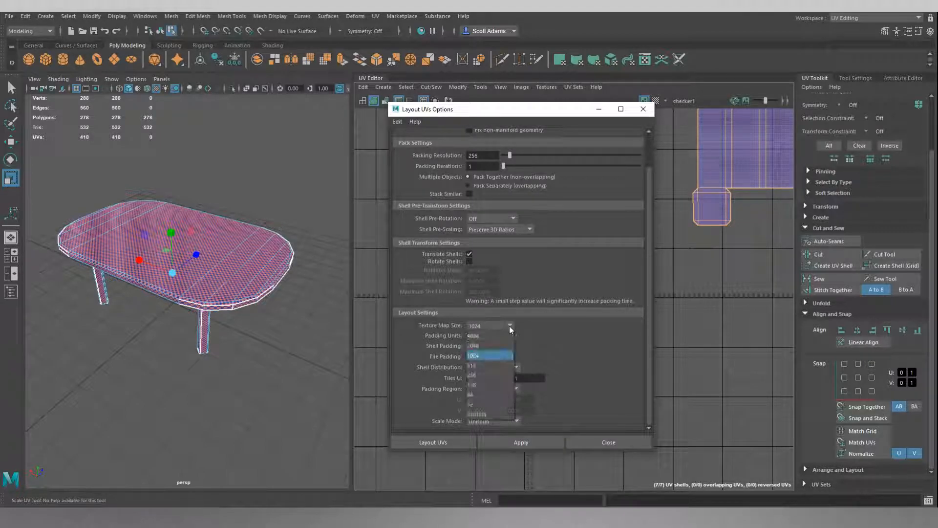
left_click(486, 345)
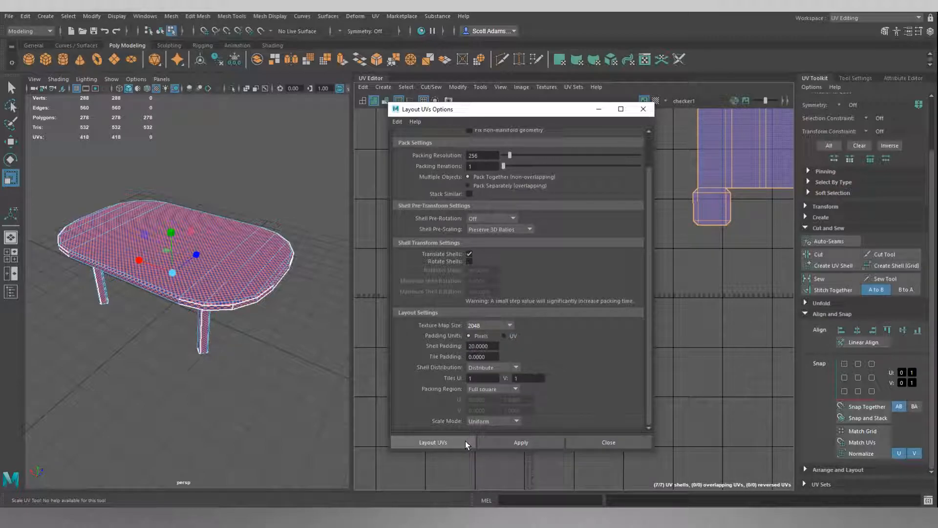
left_click(447, 442)
Move the three leg shells from inside the rounded underside ring to the empty area in the upper-right of the UV tile.
scroll(609, 237, "up", 5)
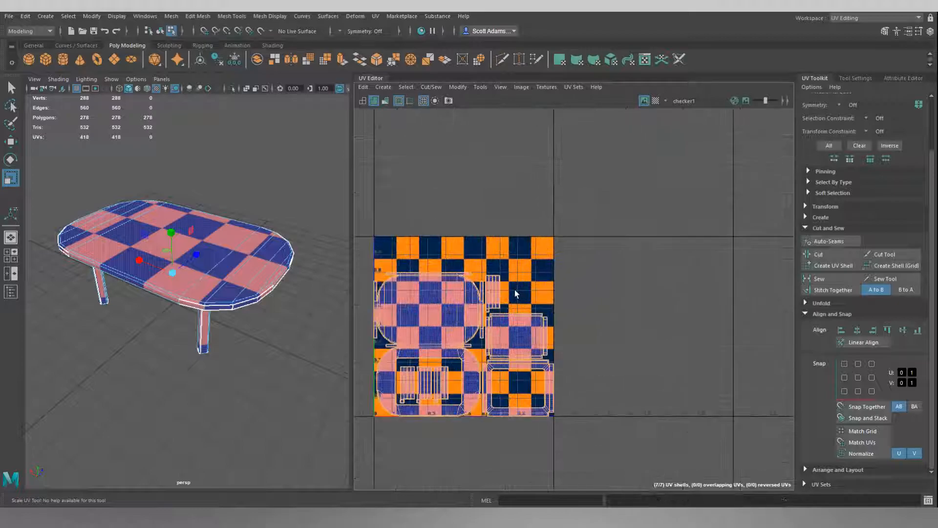
left_click(491, 300)
scroll(491, 300, "up", 1)
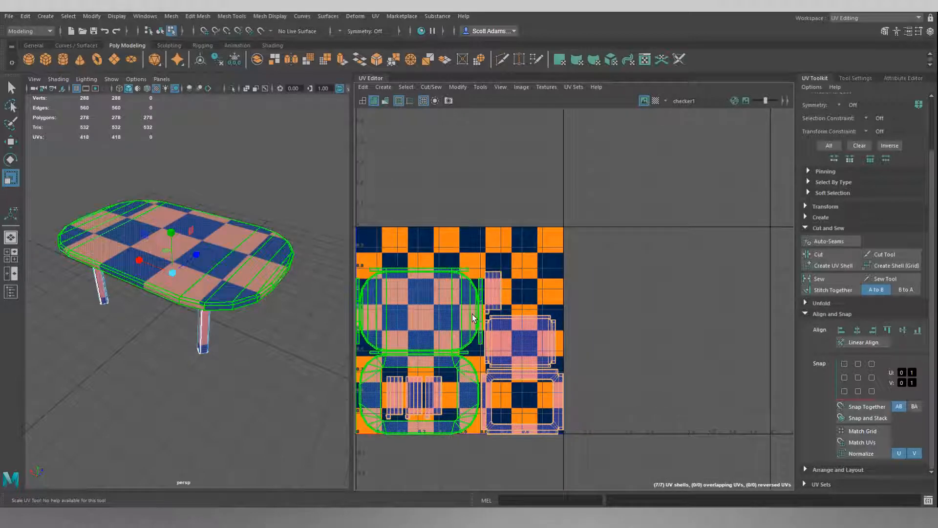
middle_click_drag(472, 313, 555, 274, "alt")
left_click(702, 235)
scroll(702, 235, "up", 1)
middle_click_drag(494, 353, 536, 315, "alt")
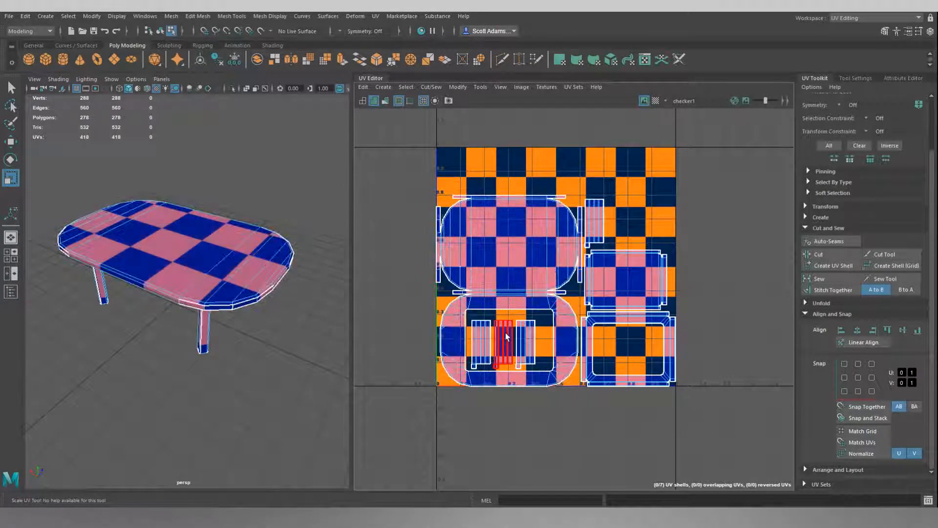
left_click_drag(477, 318, 643, 187)
key("w")
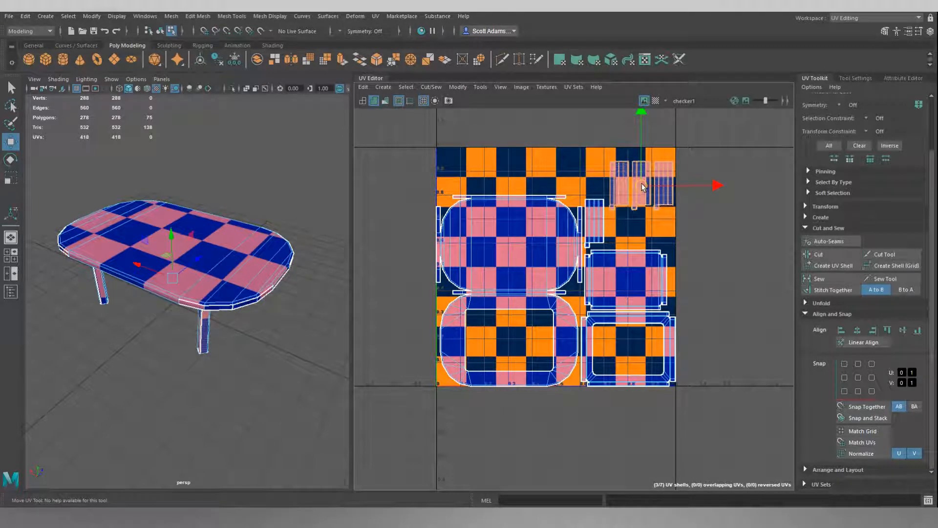
Raise the remaining leg shell level with the other three, and shift all four up near the tile's upper edge.
left_click(598, 209)
left_click_drag(593, 153, 594, 112)
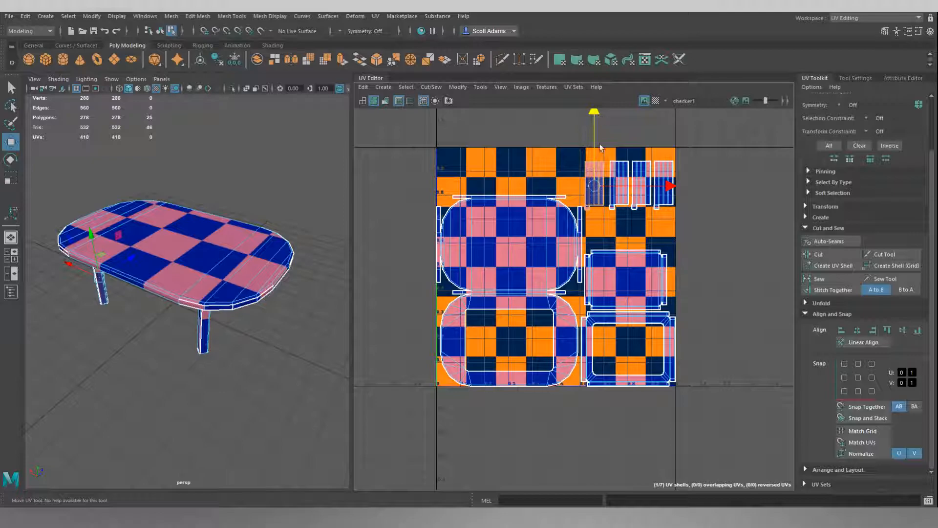
left_click_drag(584, 145, 678, 211)
left_click_drag(630, 123, 630, 109)
Shift the leg shells along U to space the four evenly in their row, and clear the selection.
left_click(610, 171)
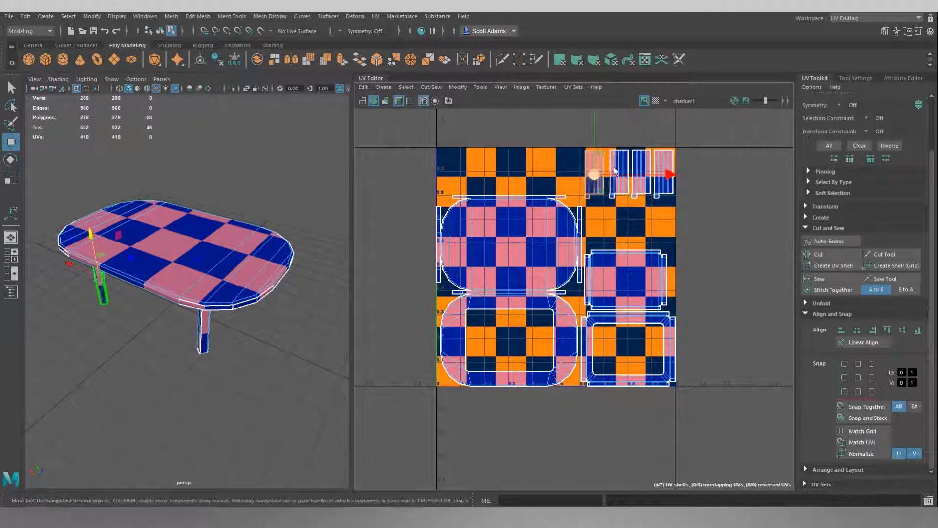
left_click_drag(669, 174, 713, 174)
left_click(619, 171)
left_click(641, 171)
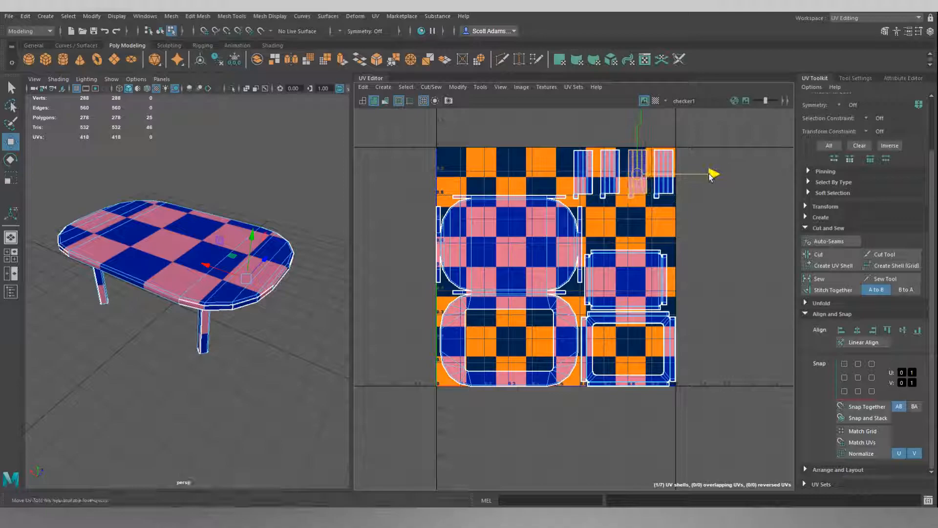
left_click(716, 197)
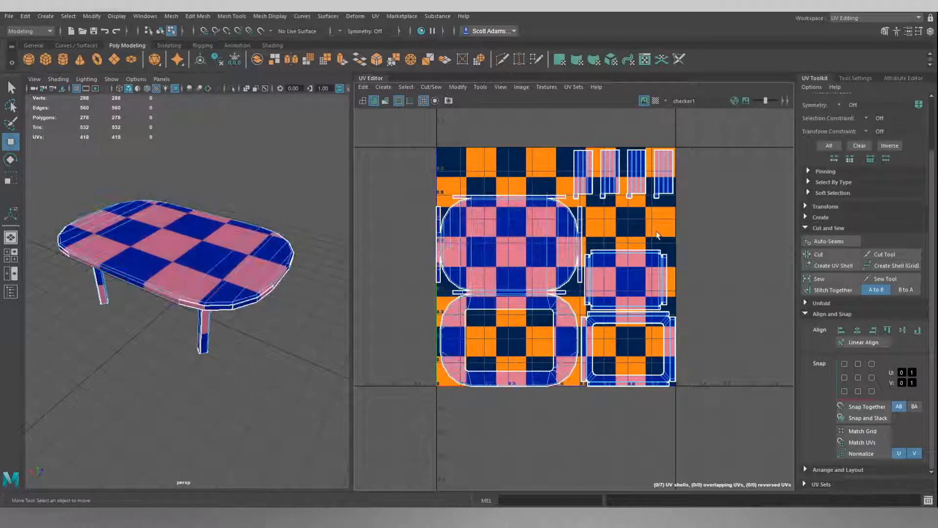
Turn on UV distortion shading and examine the packed shells for stretched or compressed areas.
scroll(630, 274, "up", 1)
scroll(631, 287, "up", 3)
scroll(629, 284, "down", 3)
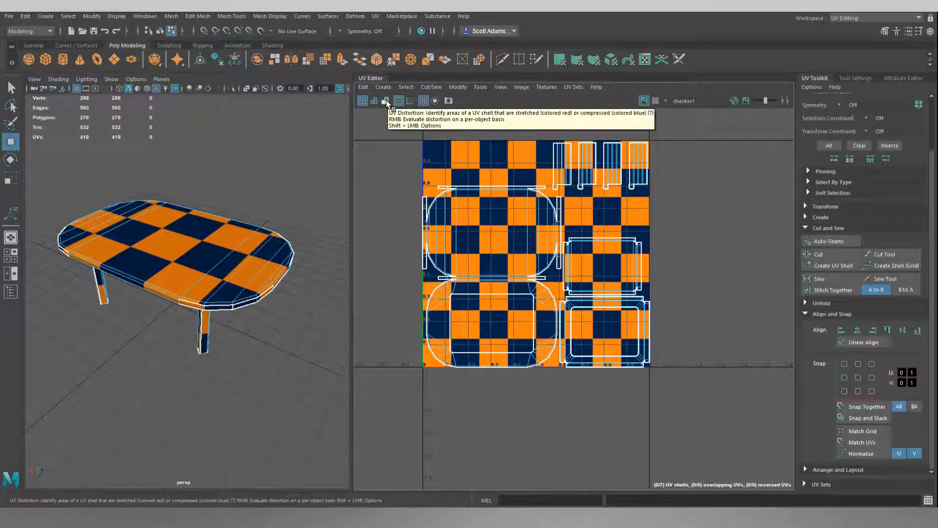
left_click(386, 100)
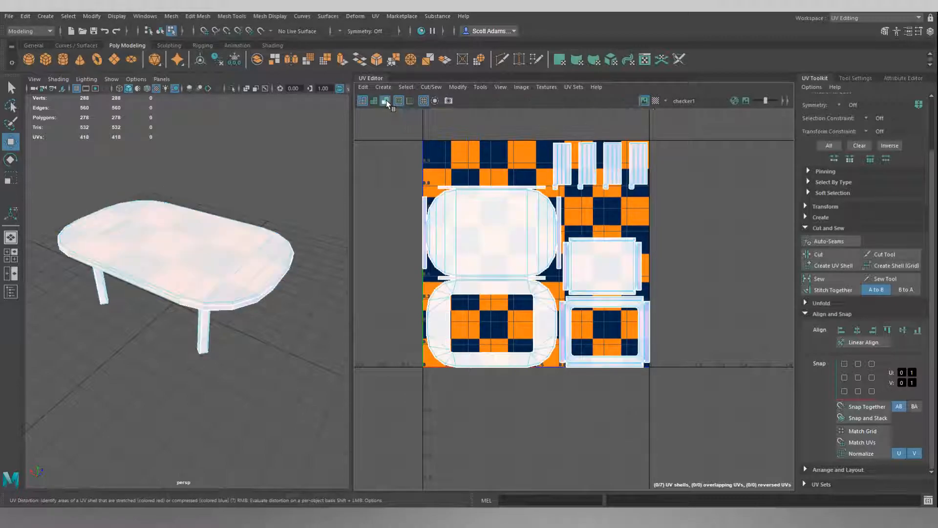
left_click(449, 226)
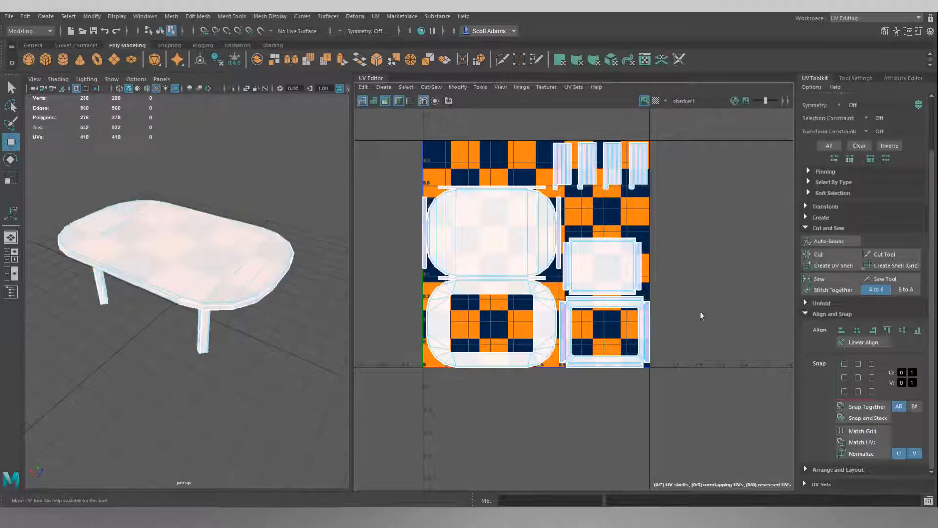
scroll(565, 325, "up", 4)
scroll(559, 284, "down", 5)
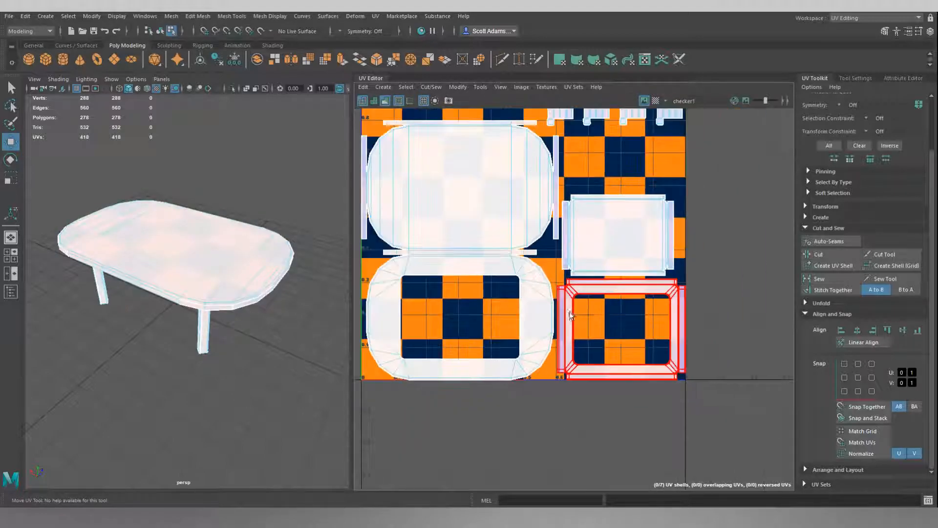
left_click(510, 259)
left_click(387, 161)
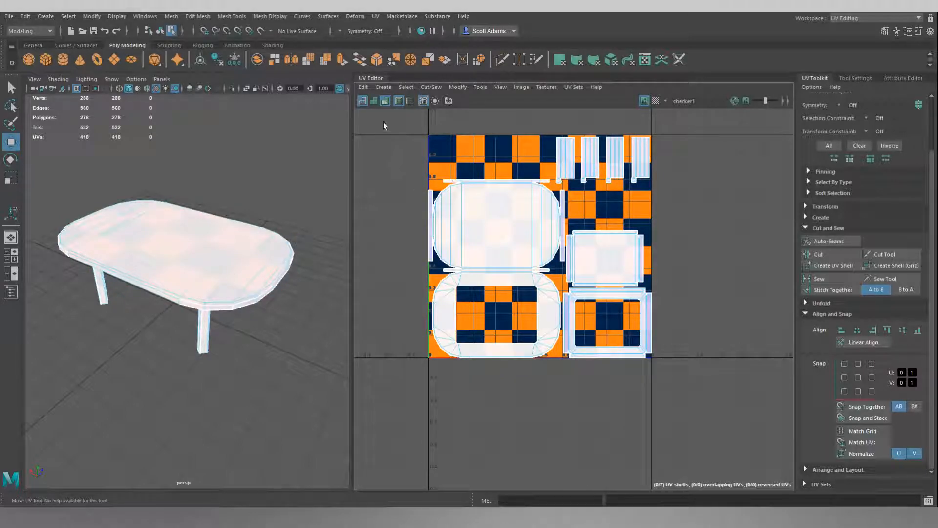
left_click(364, 99)
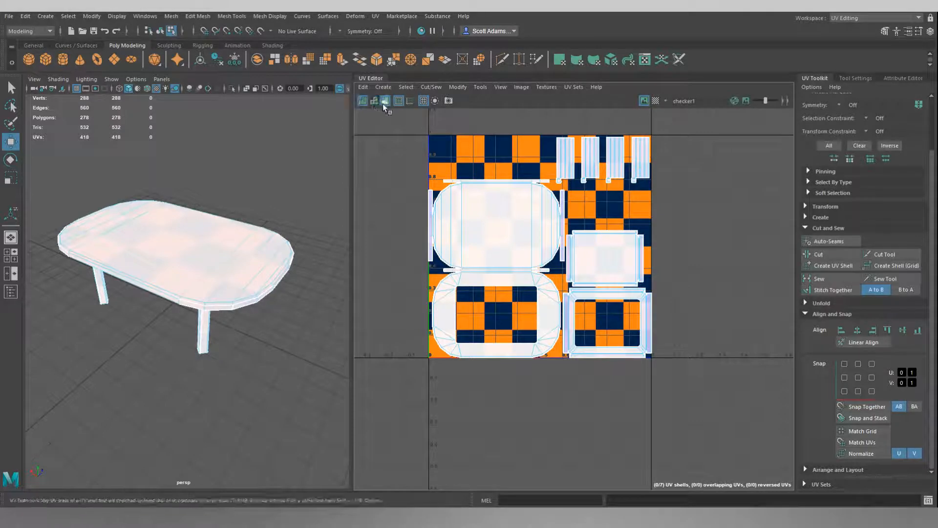